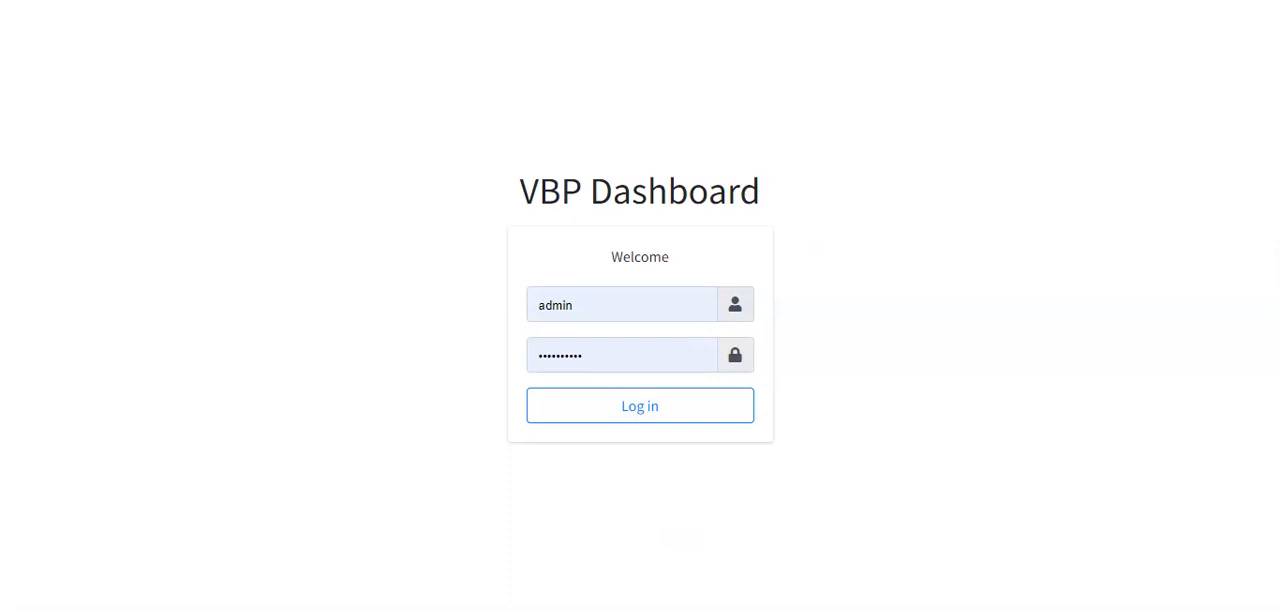
# - Log in to the VBP Dashboard with the pre-filled admin credentials and look over its sections
pyautogui.click(594, 413)
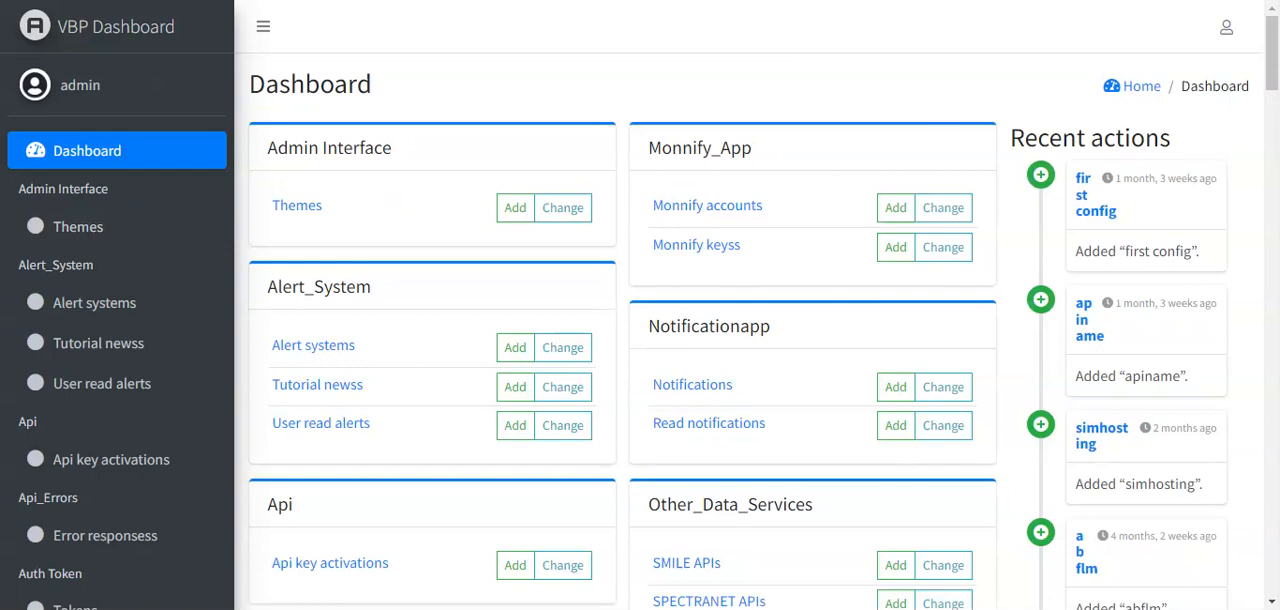
pyautogui.moveTo(953, 134); pyautogui.dragTo(540, 218)
pyautogui.click(540, 100)
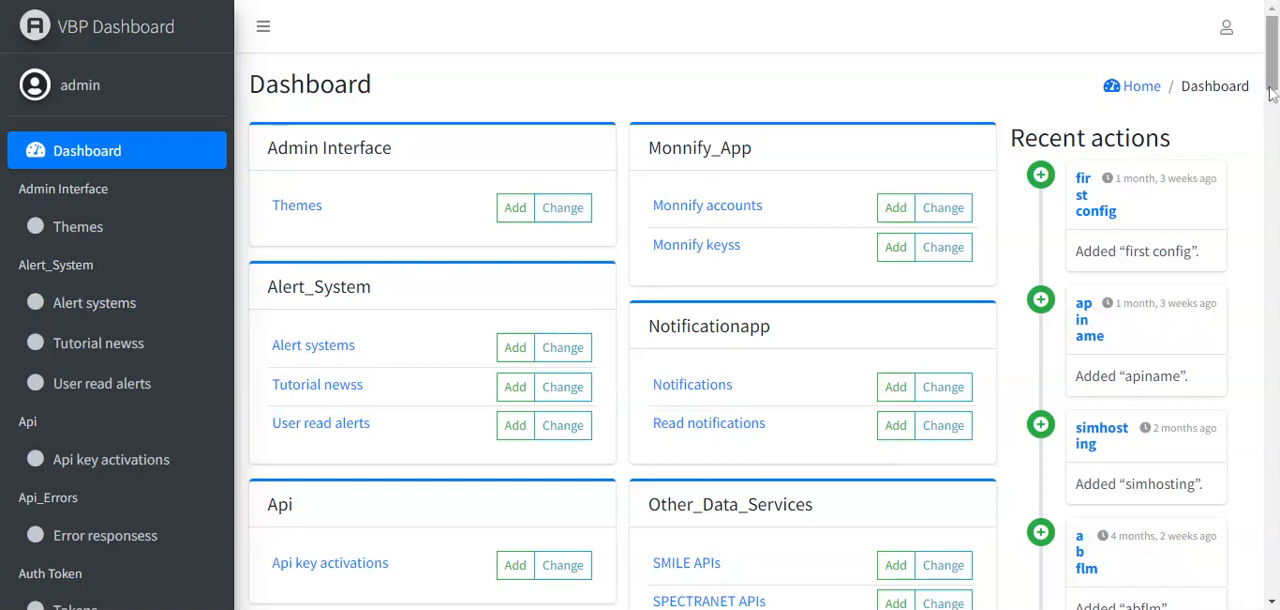
pyautogui.scroll(-1, 1272, 92)
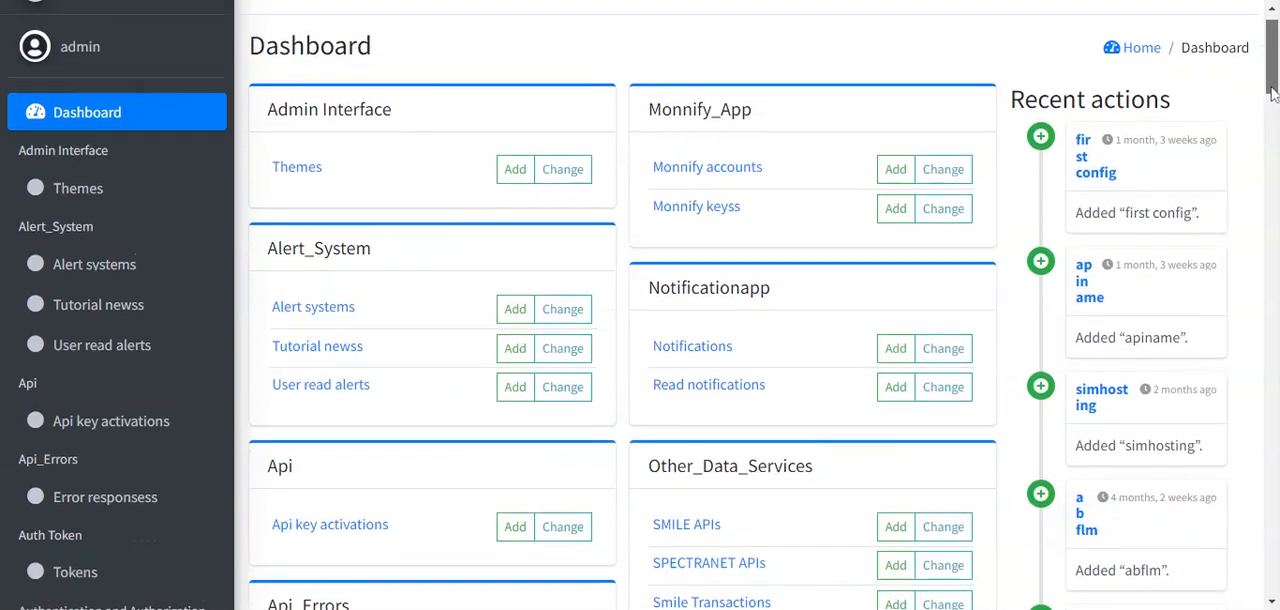
pyautogui.scroll(1, 1272, 92)
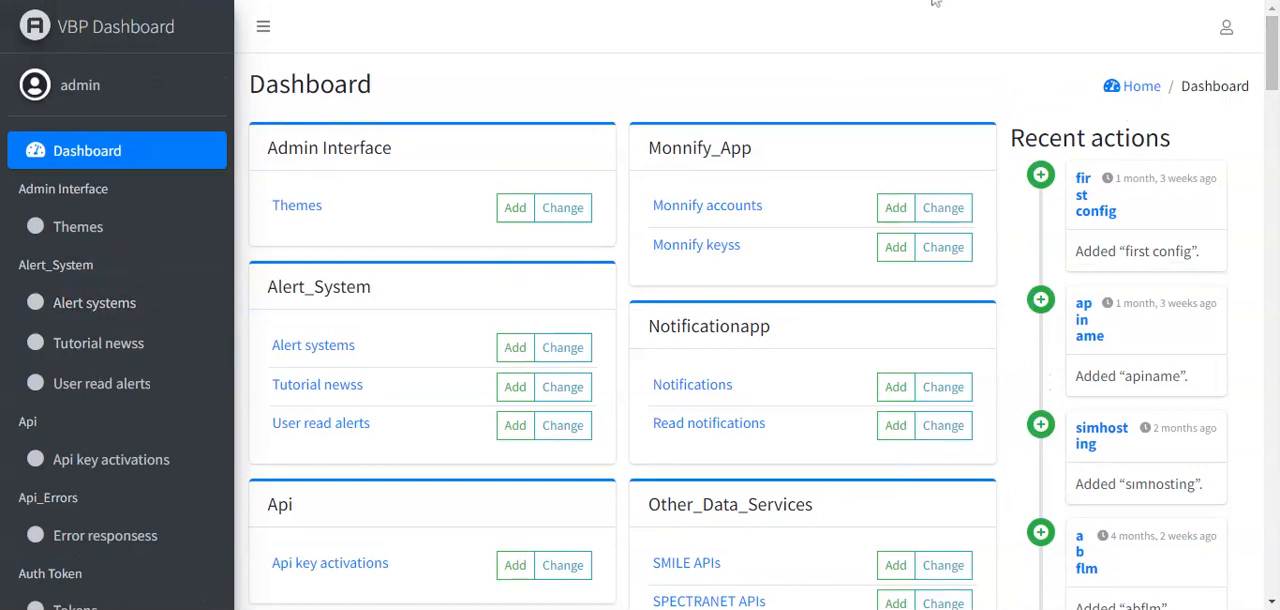
pyautogui.hotkey('ctrl', '+')
pyautogui.hotkey('ctrl', '+')
pyautogui.hotkey('ctrl', '+')
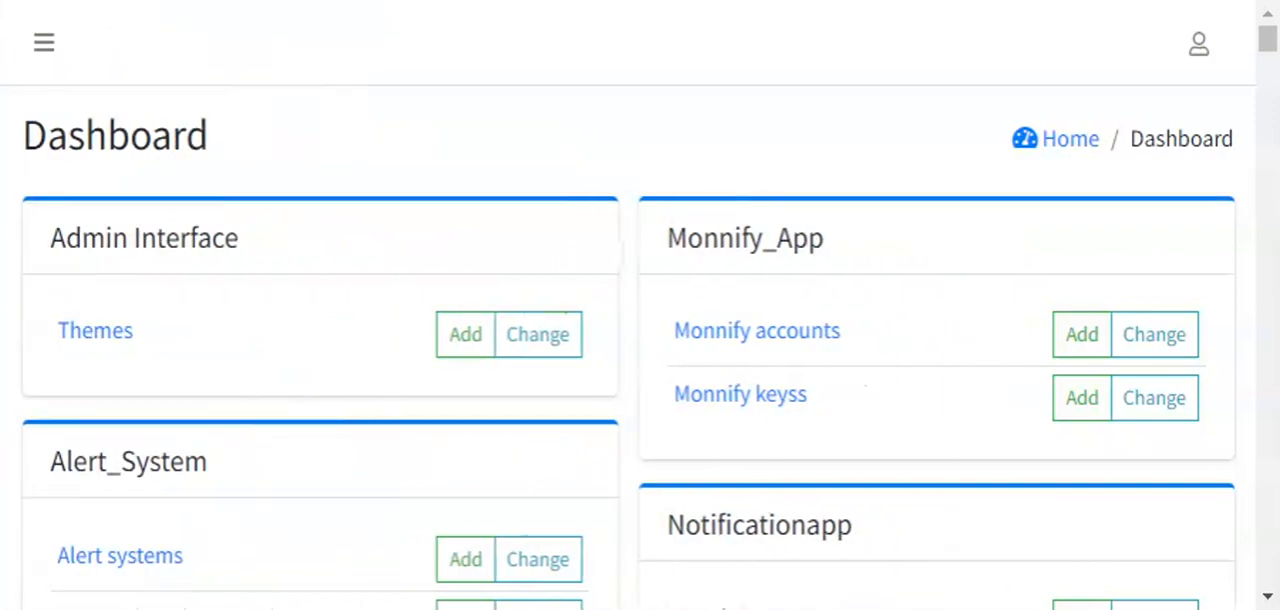
# - Switch to the VBP customer dashboard and accept its cookie notice
pyautogui.click(733, 30)
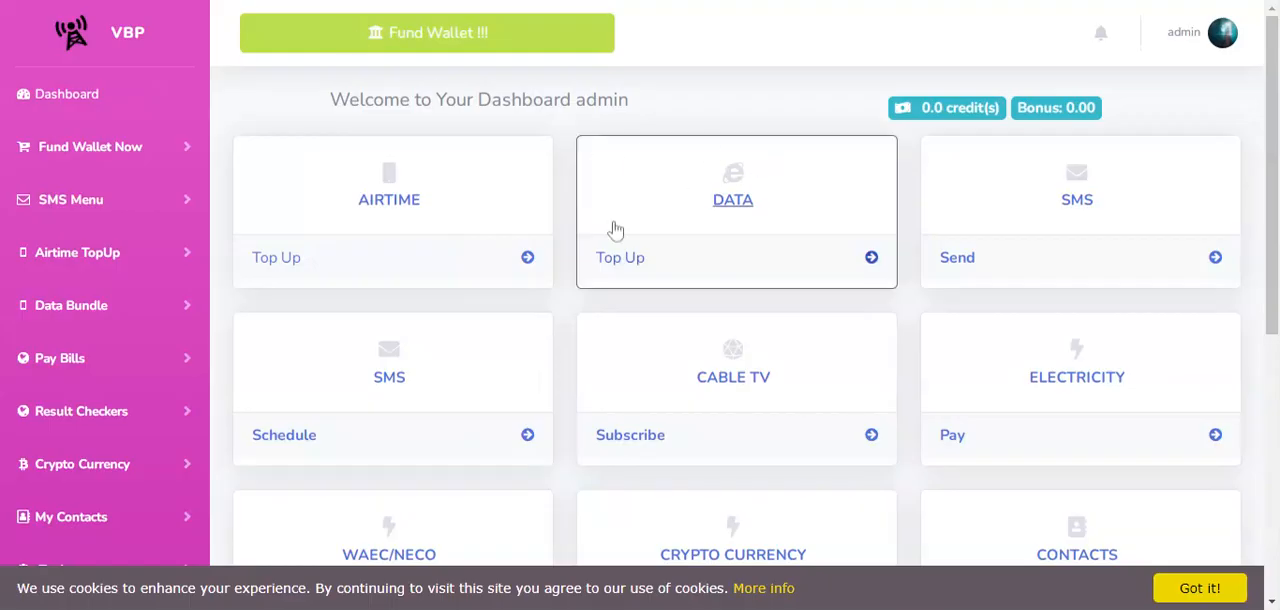
pyautogui.click(1190, 590)
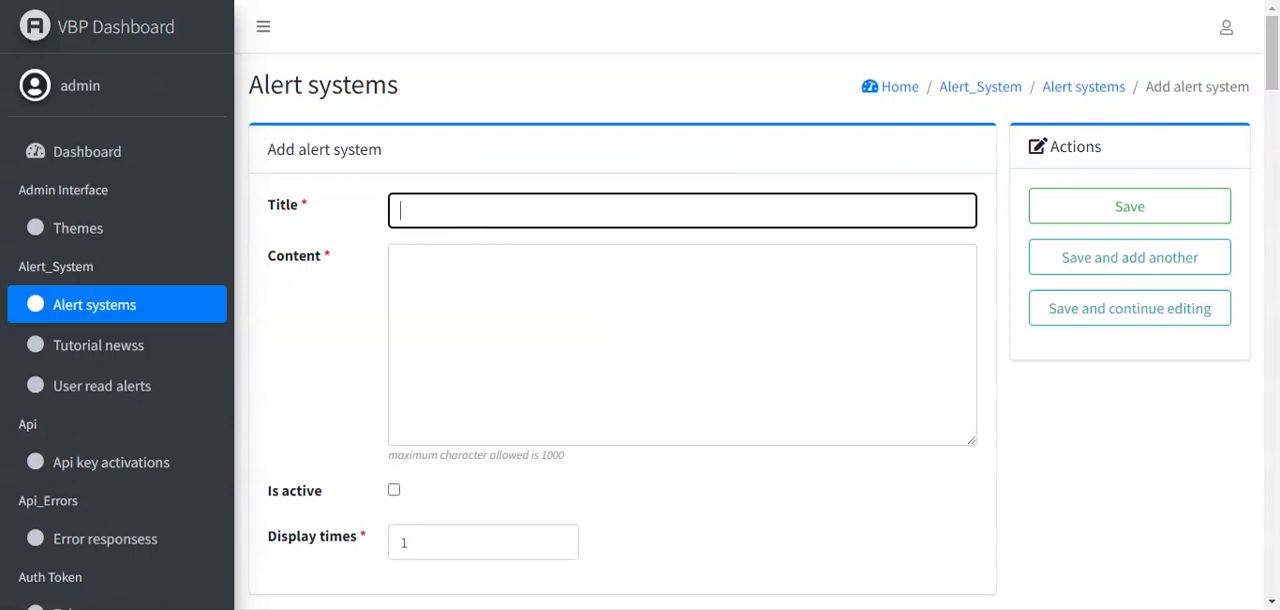
# - Title the new alert system entry "Important"
pyautogui.write('Imo')
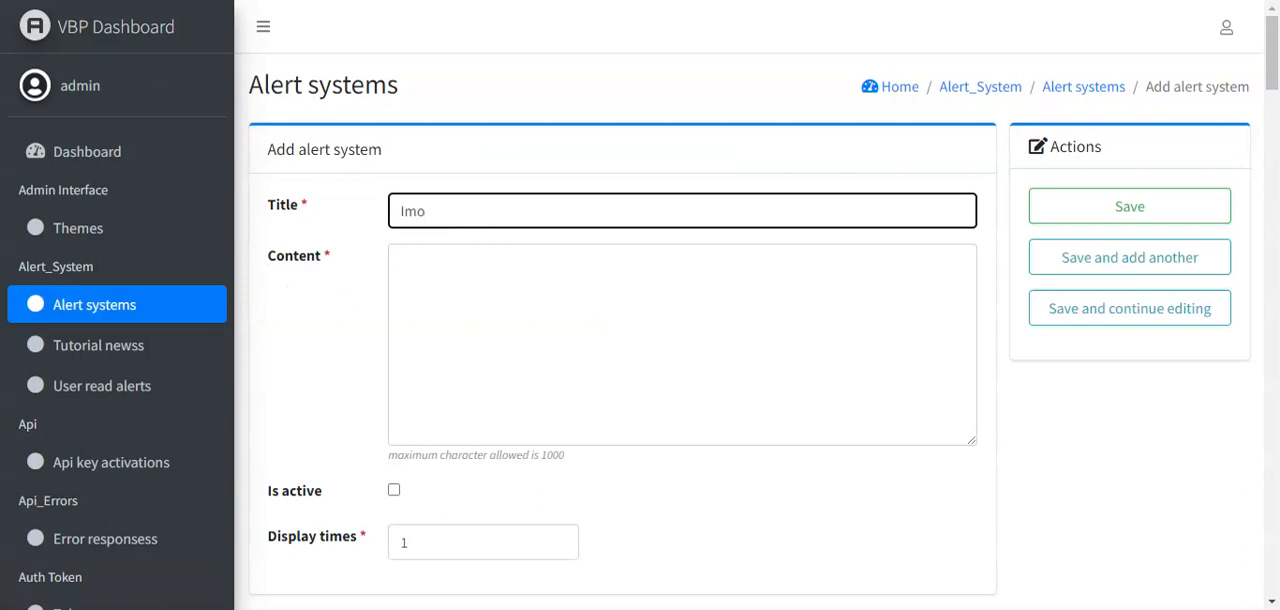
pyautogui.press('BackSpace')
pyautogui.write('prot')
pyautogui.press('BackSpace')
pyautogui.press('BackSpace')
pyautogui.write('ortant')
# - Enter "We are here again to give updates" as the alert's content
pyautogui.press('Tab')
pyautogui.write('We')
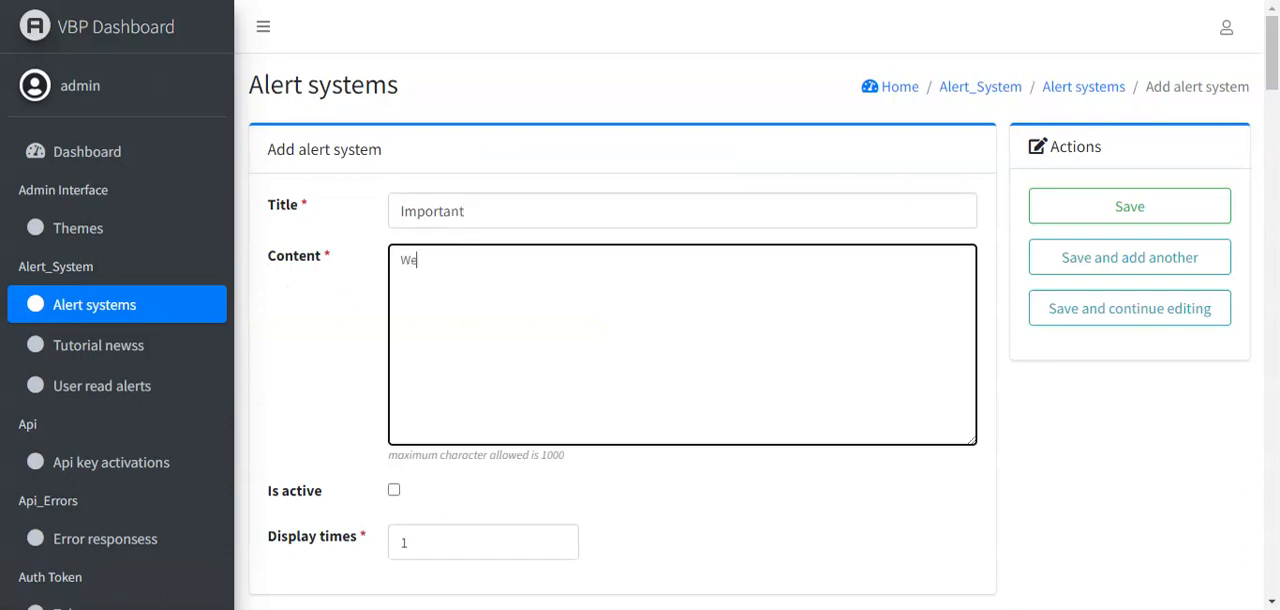
pyautogui.press('BackSpace')
pyautogui.press('BackSpace')
pyautogui.write('We are here agia')
pyautogui.press('BackSpace')
pyautogui.press('BackSpace')
pyautogui.write('ain to give up')
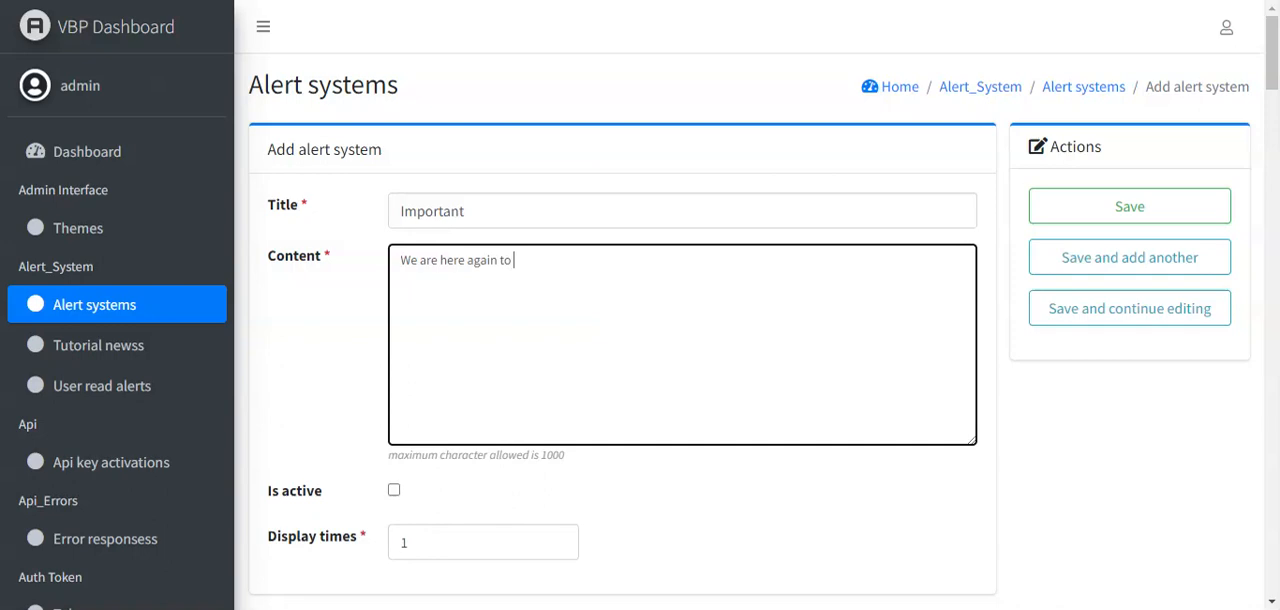
pyautogui.write('dates')
# - Mark the alert as active with its display times set to 2, and save it
pyautogui.click(395, 491)
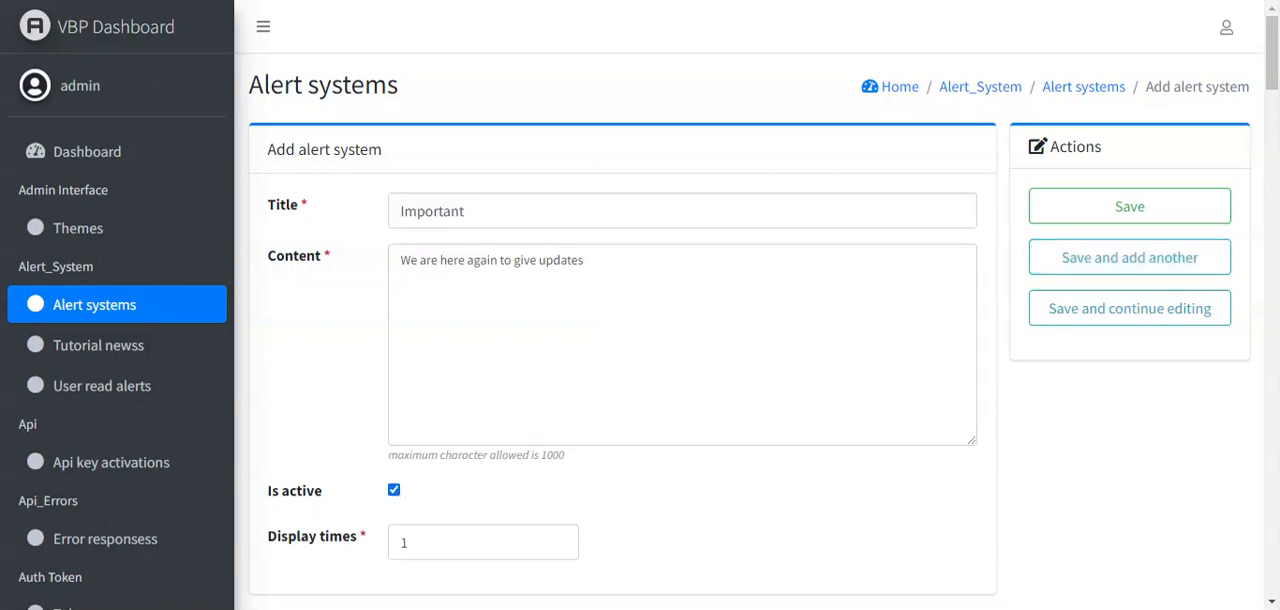
pyautogui.moveTo(1273, 58); pyautogui.dragTo(1275, 93)
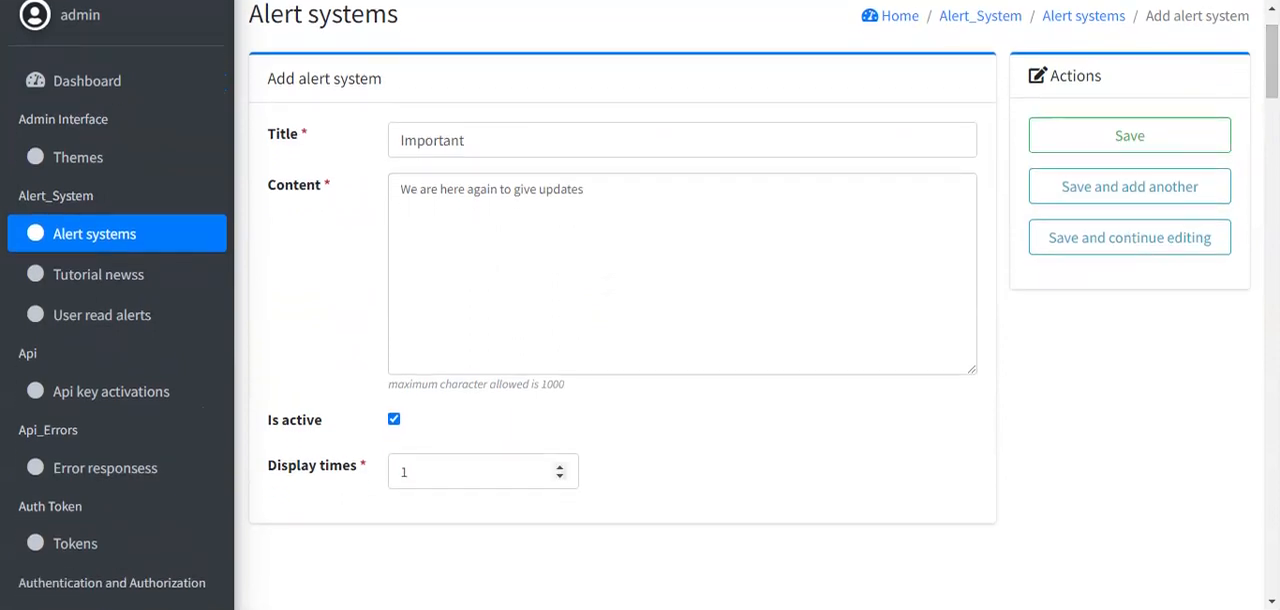
pyautogui.click(410, 471)
pyautogui.press('BackSpace')
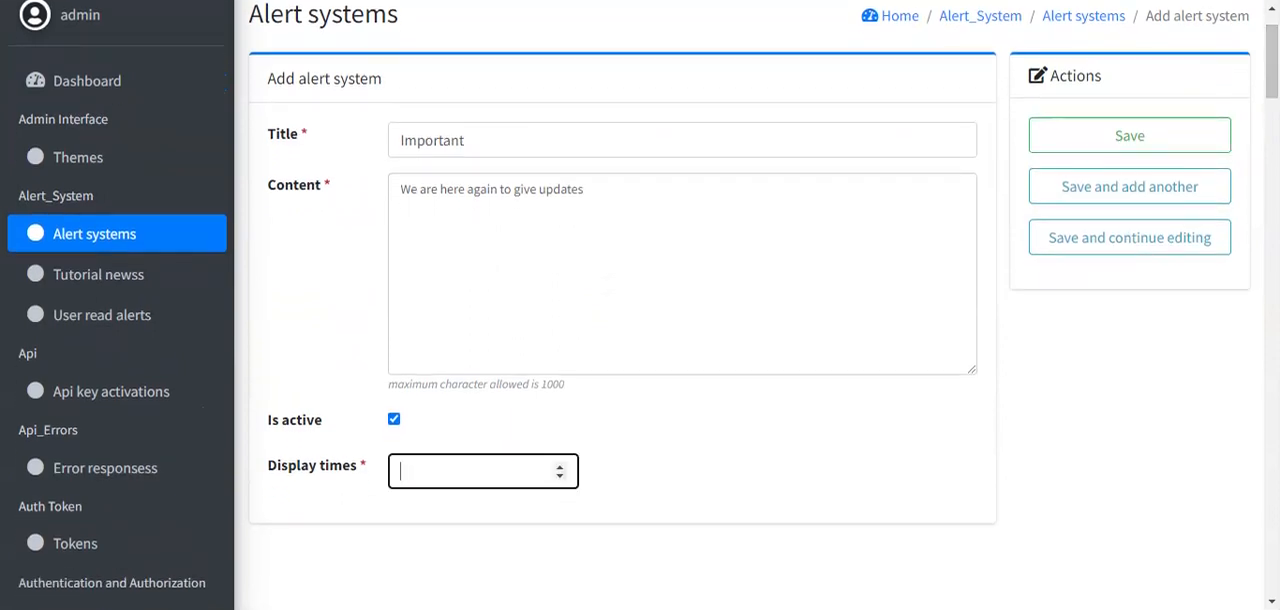
pyautogui.write('20')
pyautogui.press('BackSpace')
pyautogui.press('BackSpace')
pyautogui.write('20')
pyautogui.press('BackSpace')
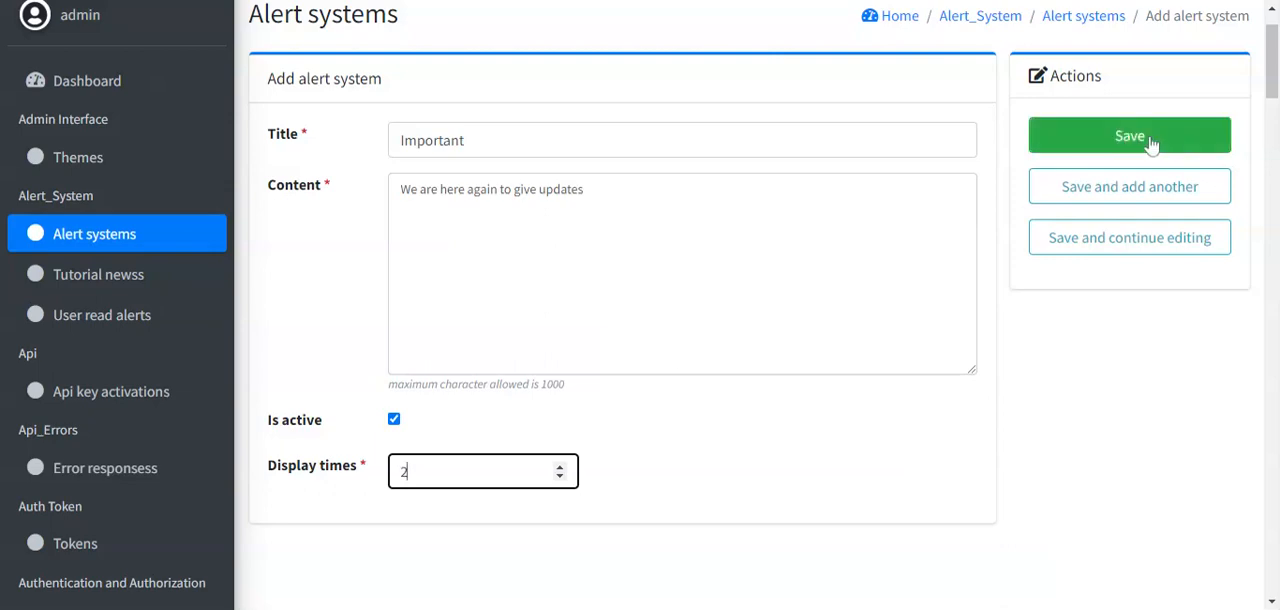
pyautogui.click(1074, 149)
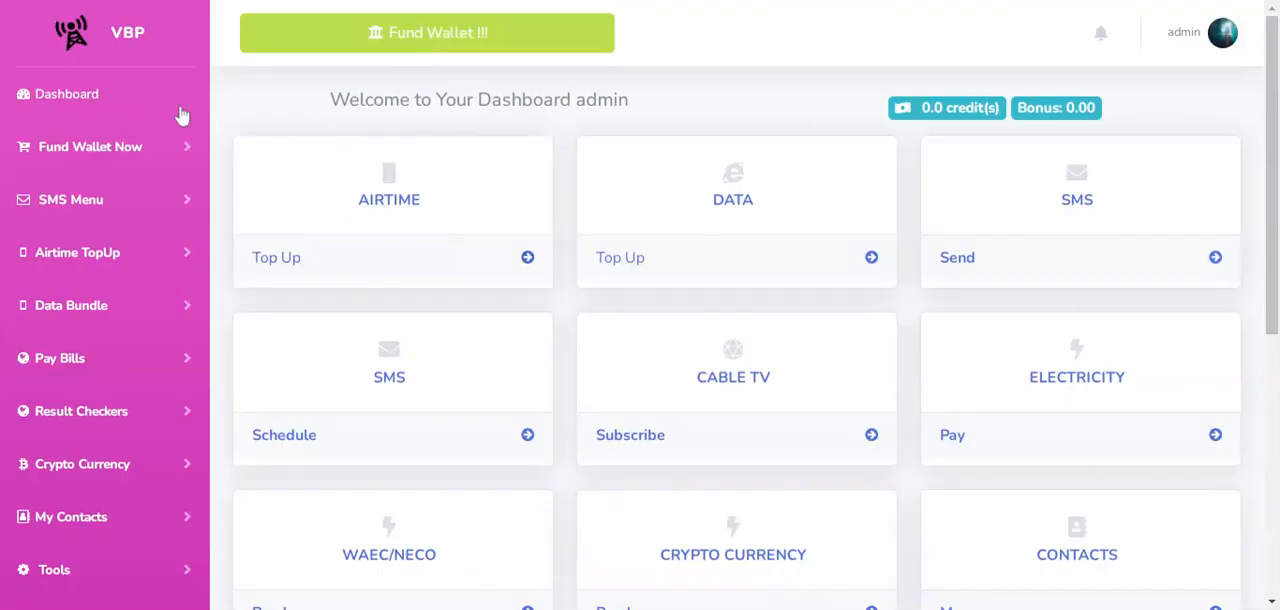
# - Reload the customer dashboard to check the alert, acknowledging its pop-up each time it appears
pyautogui.press('F5')
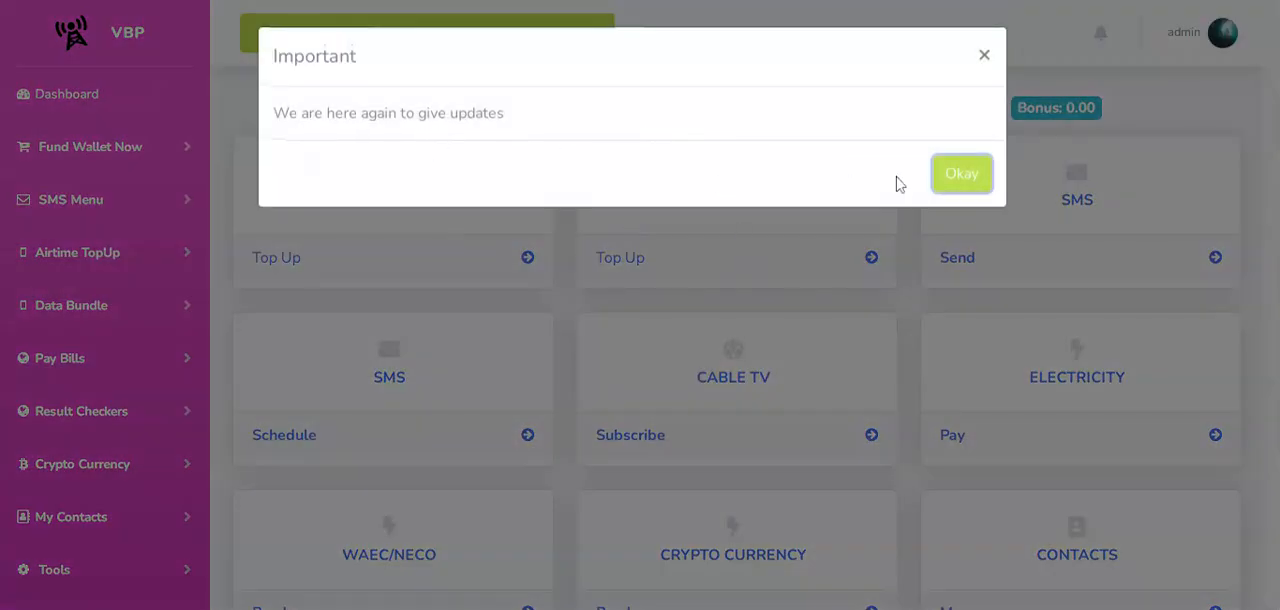
pyautogui.click(958, 186)
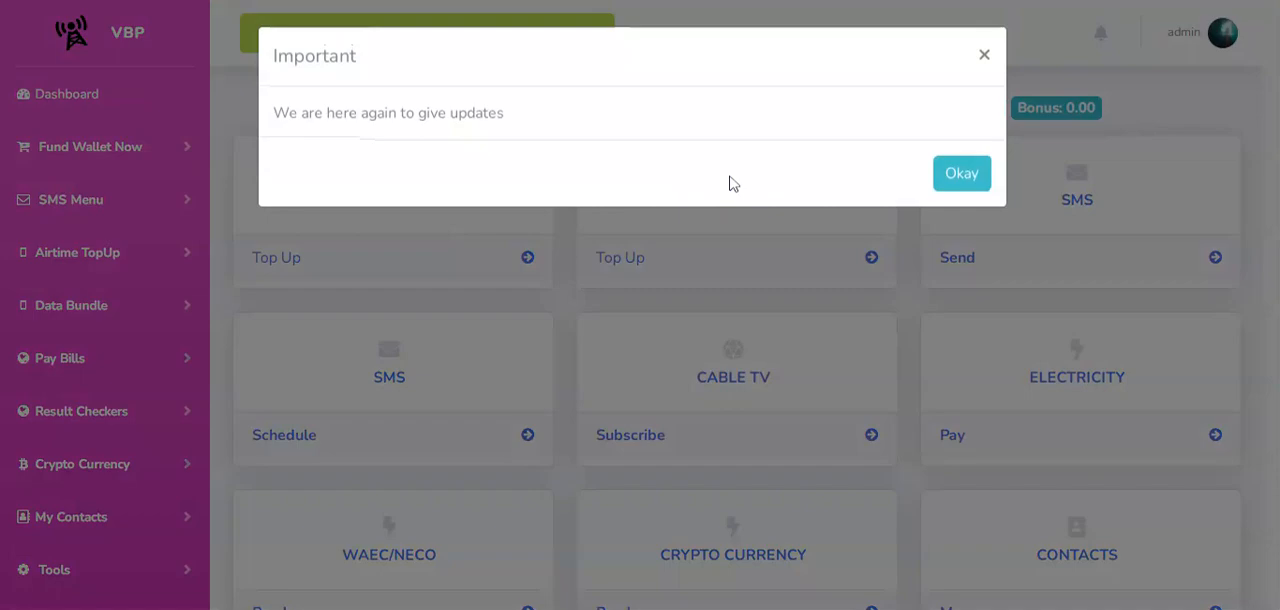
pyautogui.click(955, 178)
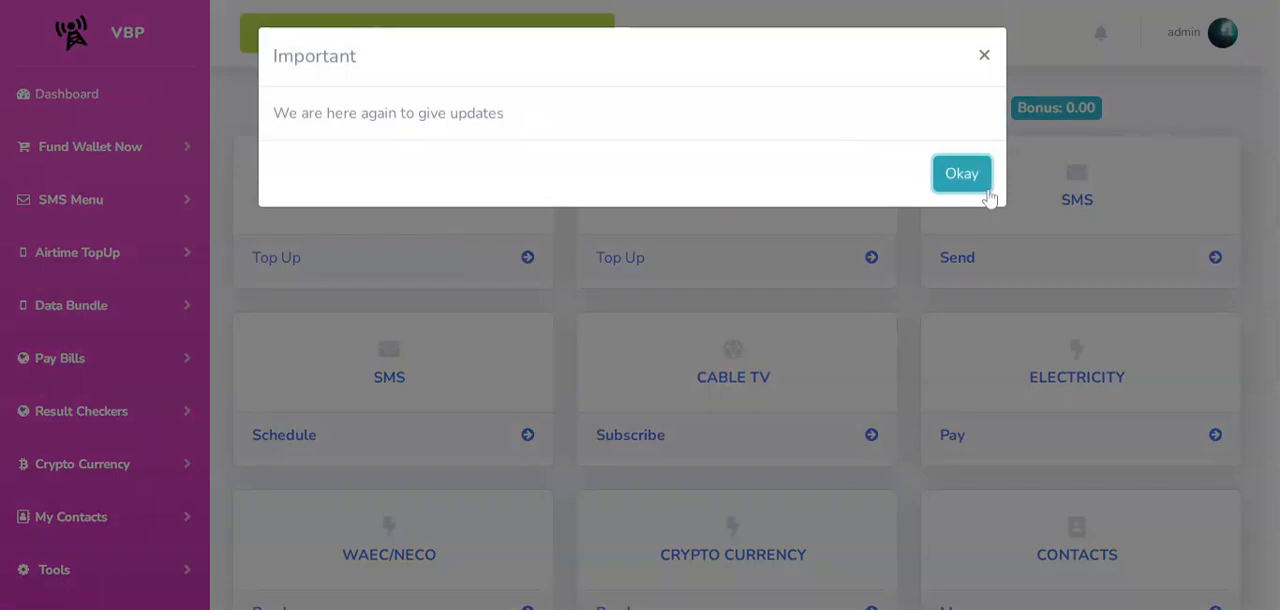
pyautogui.click(962, 176)
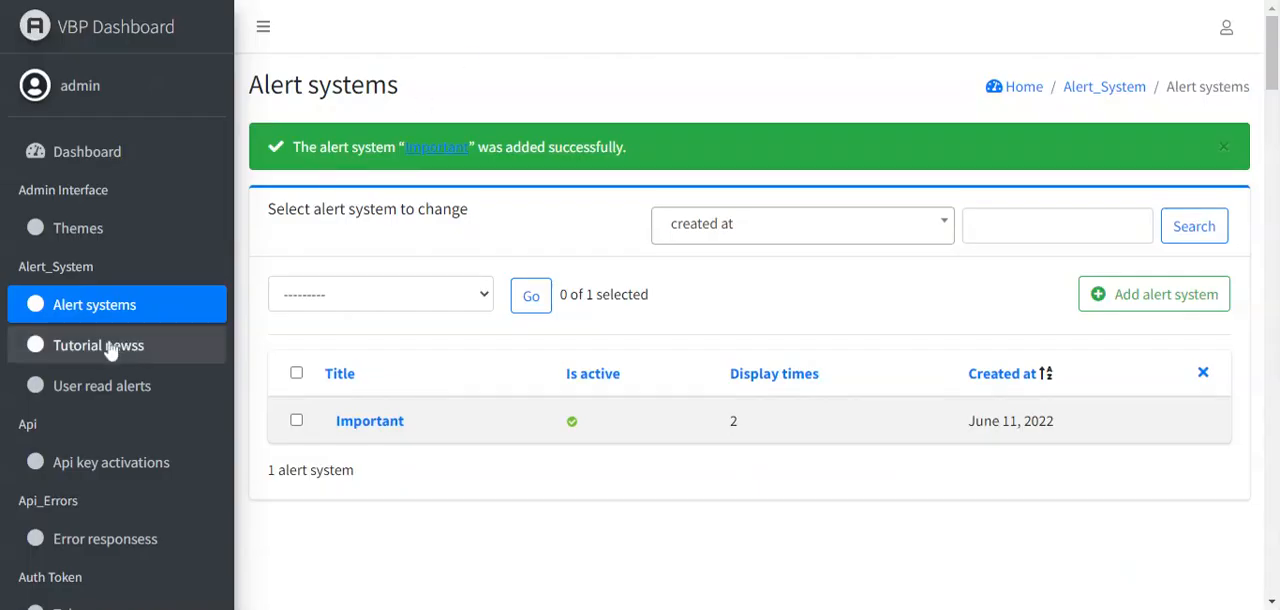
# - Start a new tutorial news entry in the admin dashboard titled "Peter Obi is the one we want"
pyautogui.click(84, 350)
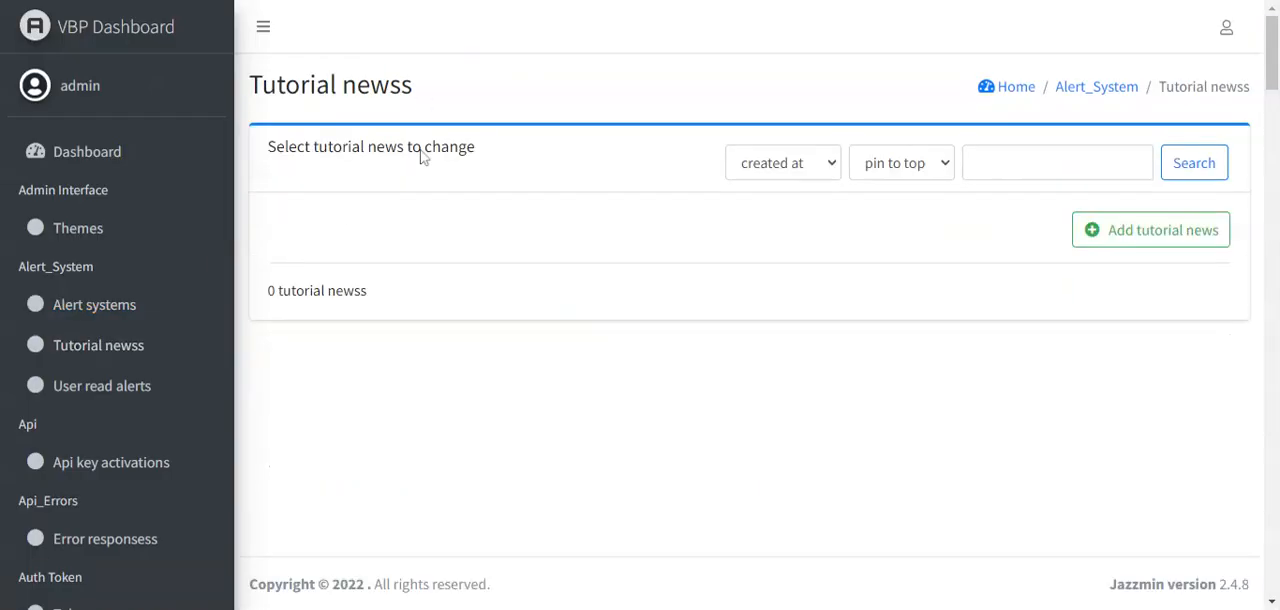
pyautogui.click(1112, 255)
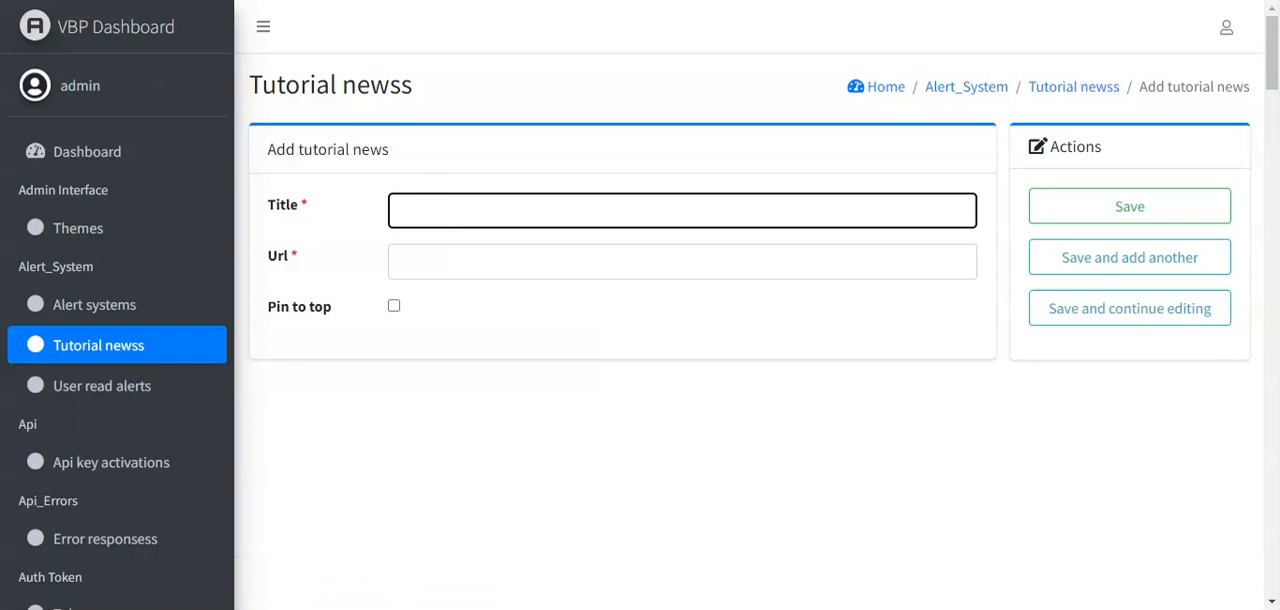
pyautogui.write('Peter Obi is the one we want')
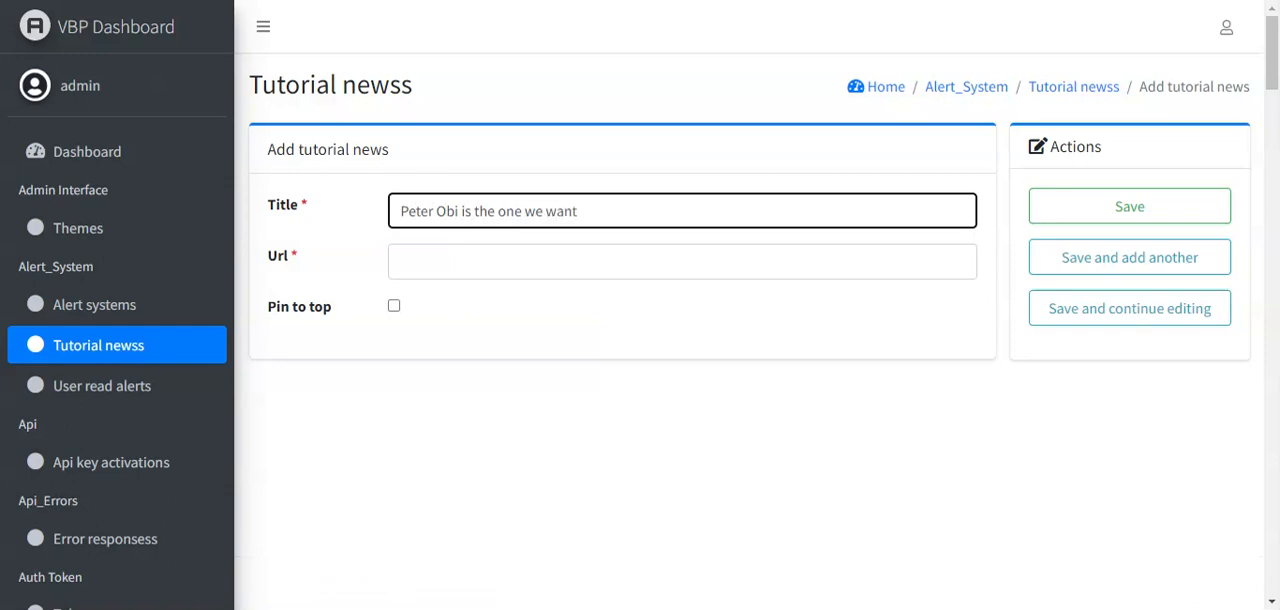
pyautogui.click(429, 260)
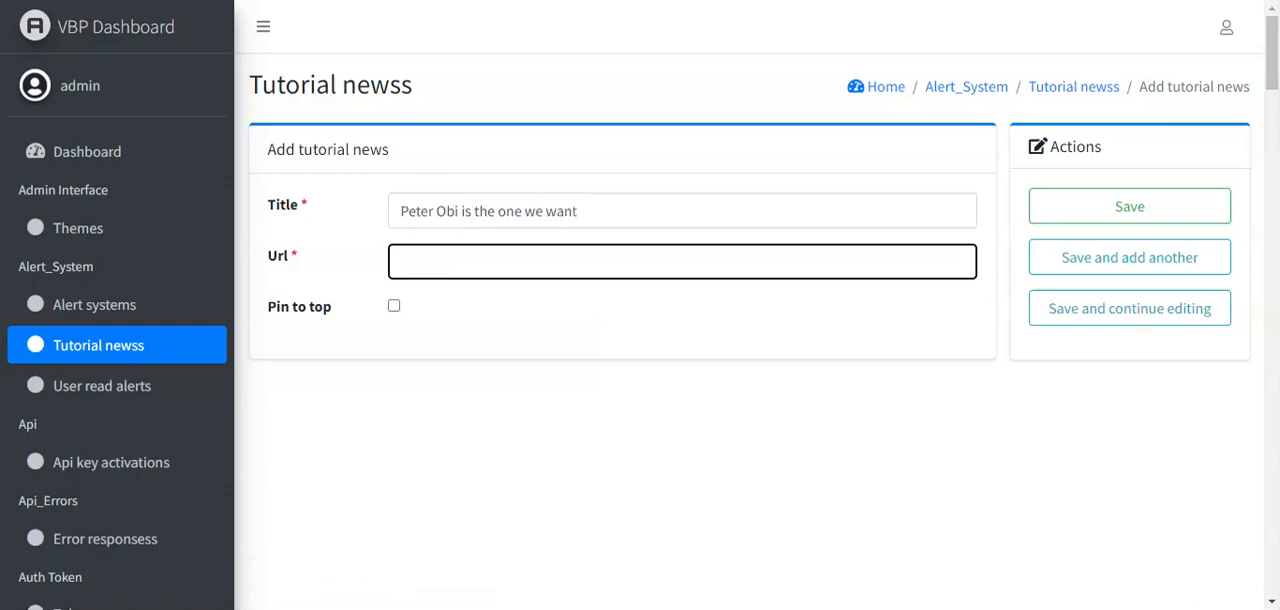
pyautogui.write('https://www.nachhilfe-lotusacademy.ch/images/Meine_Bilder/LA_Sidelogo_black2.svg')
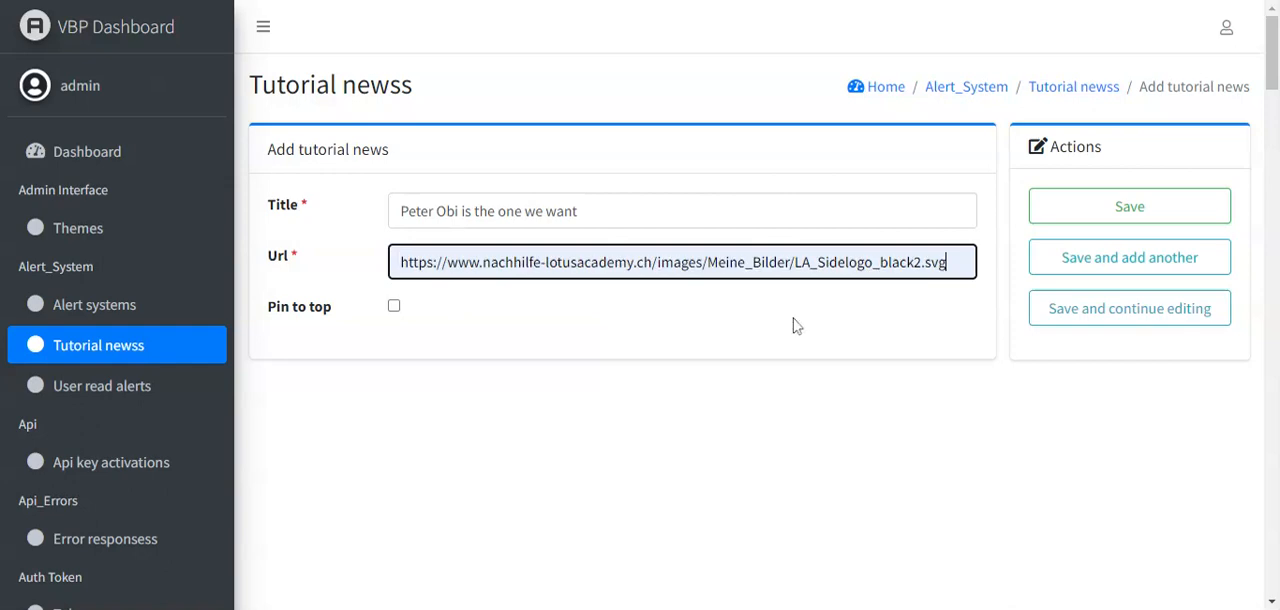
pyautogui.click(394, 306)
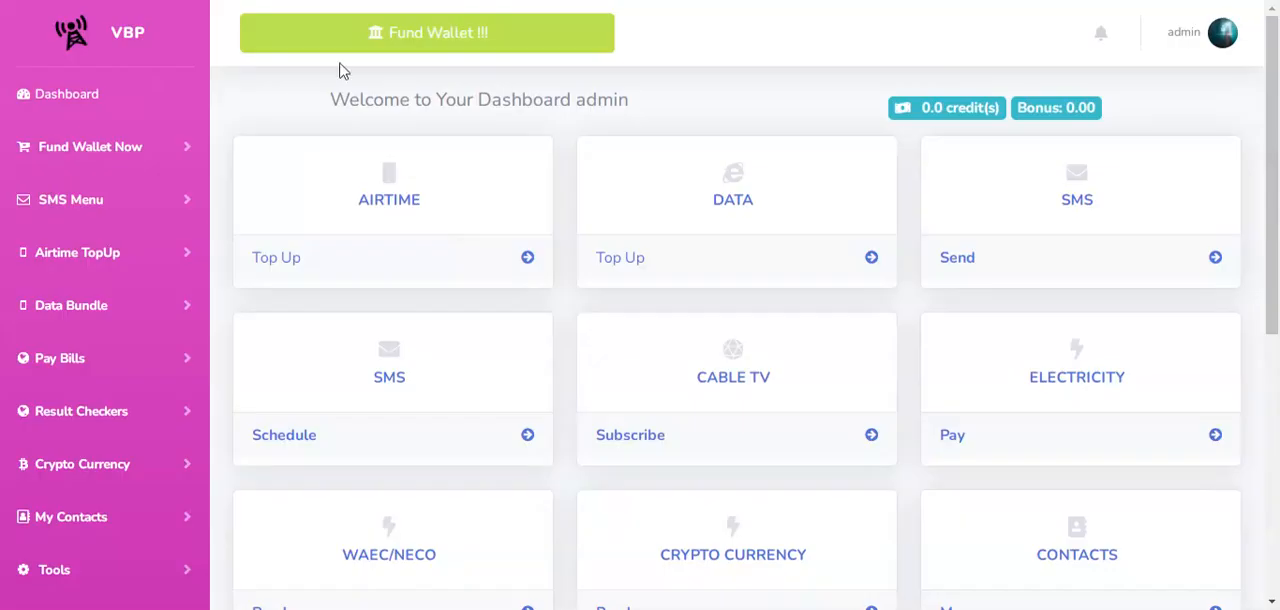
# - Check the customer site's News/Tutorials section and open the pinned "Peter Obi is the one we want" item
pyautogui.scroll(-5, 90, 480)
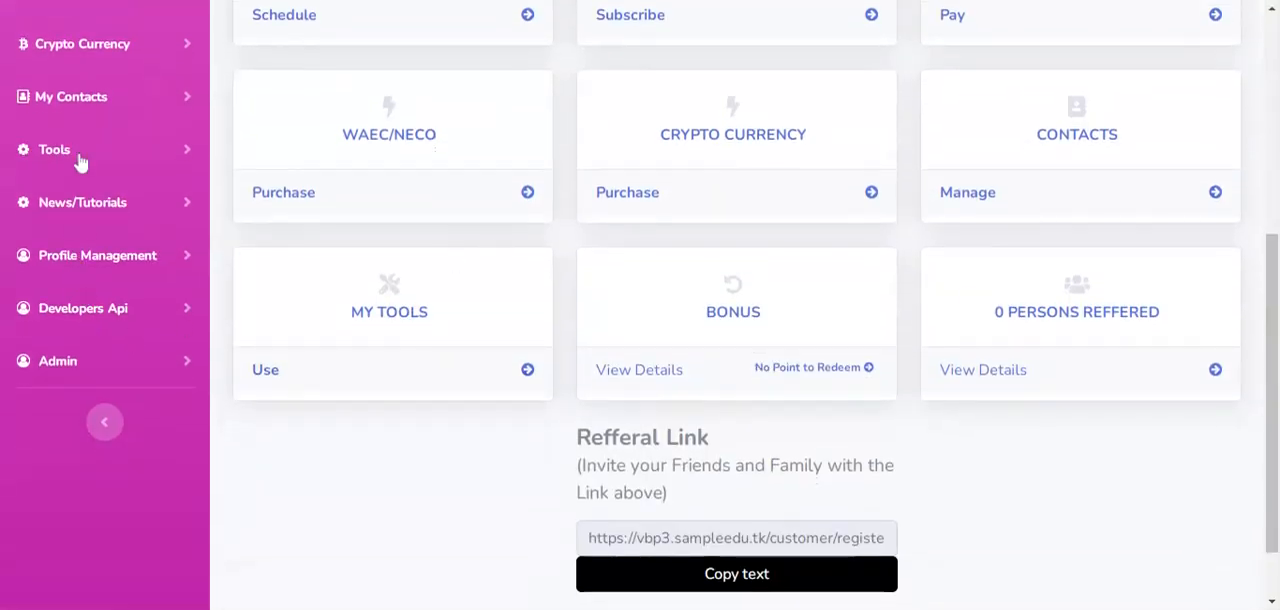
pyautogui.click(90, 205)
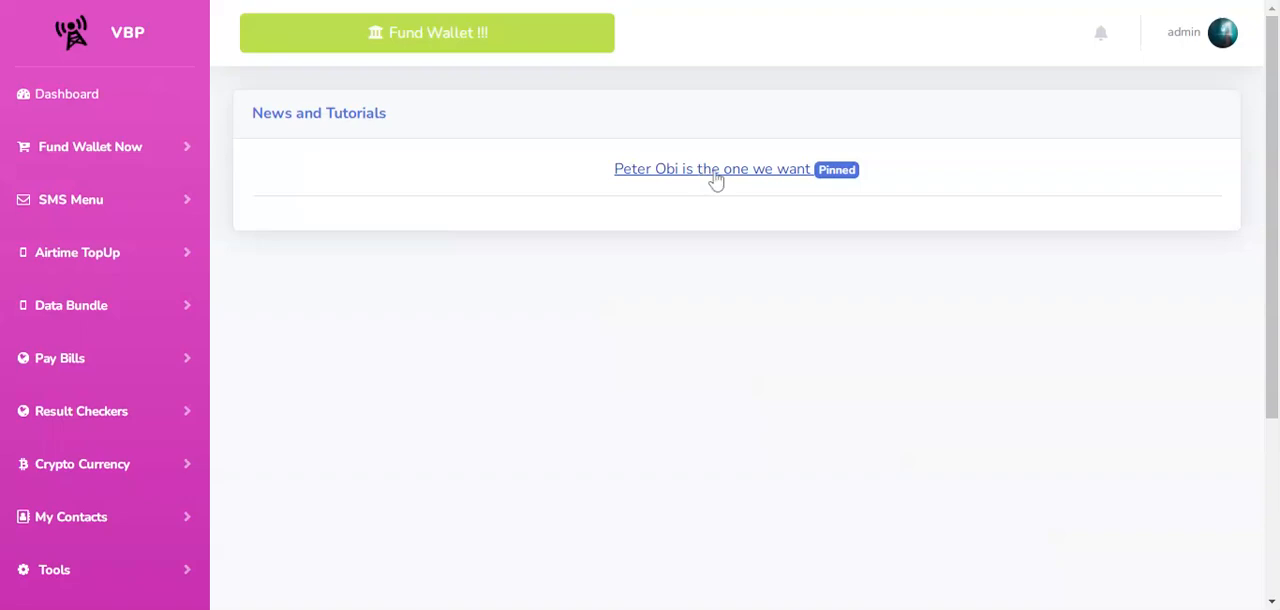
pyautogui.click(715, 174)
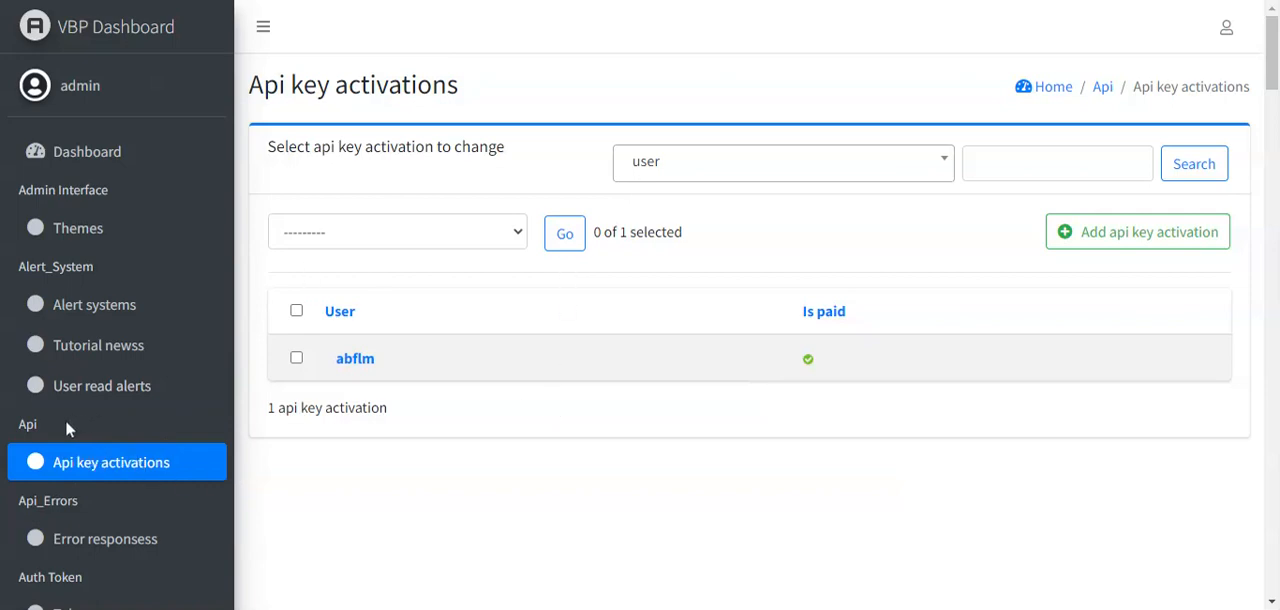
# - Open the form for adding an API error response and examine its name, code and description fields
pyautogui.moveTo(1274, 80); pyautogui.dragTo(1274, 90)
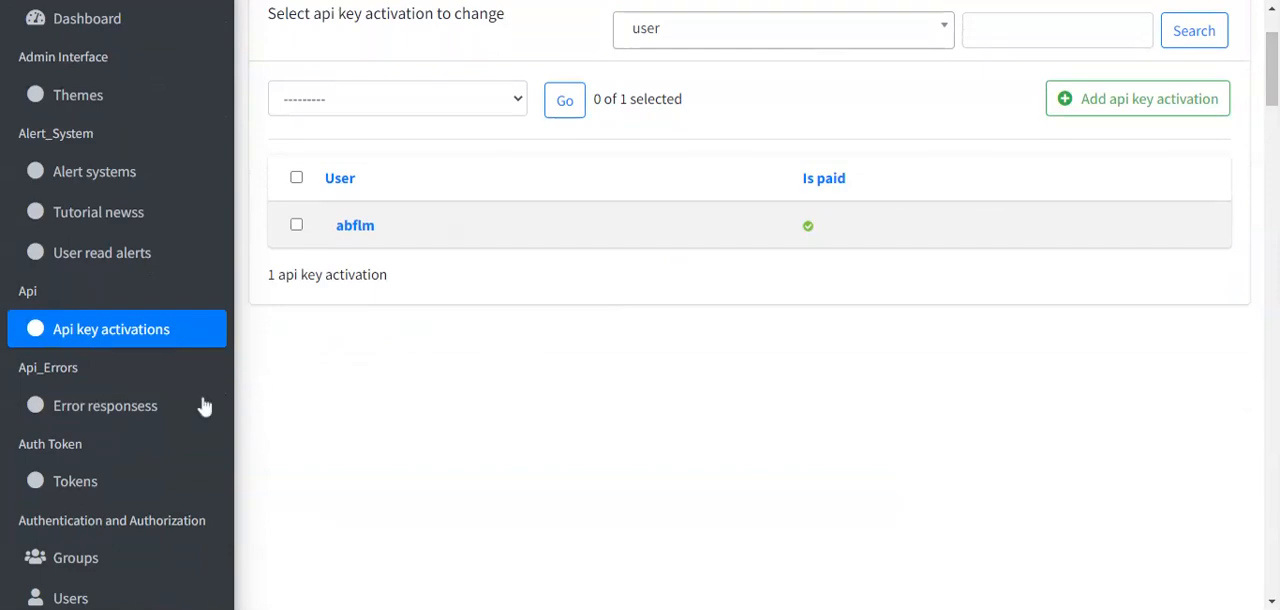
pyautogui.click(117, 412)
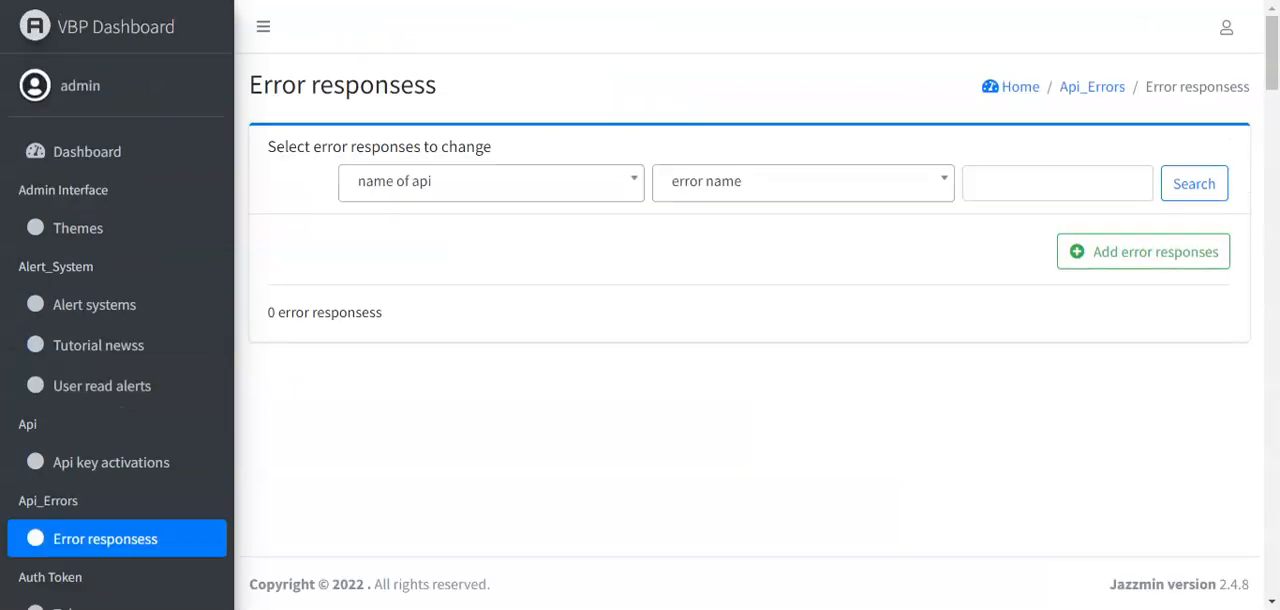
pyautogui.click(1115, 265)
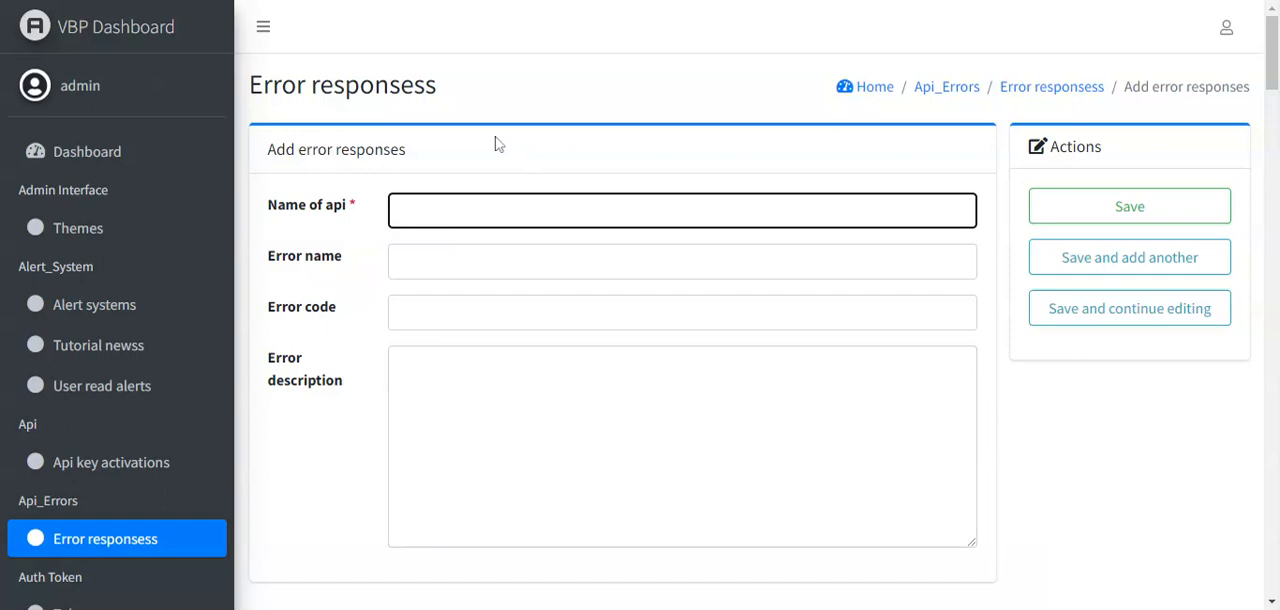
pyautogui.click(289, 185)
pyautogui.scroll(-1, 289, 186)
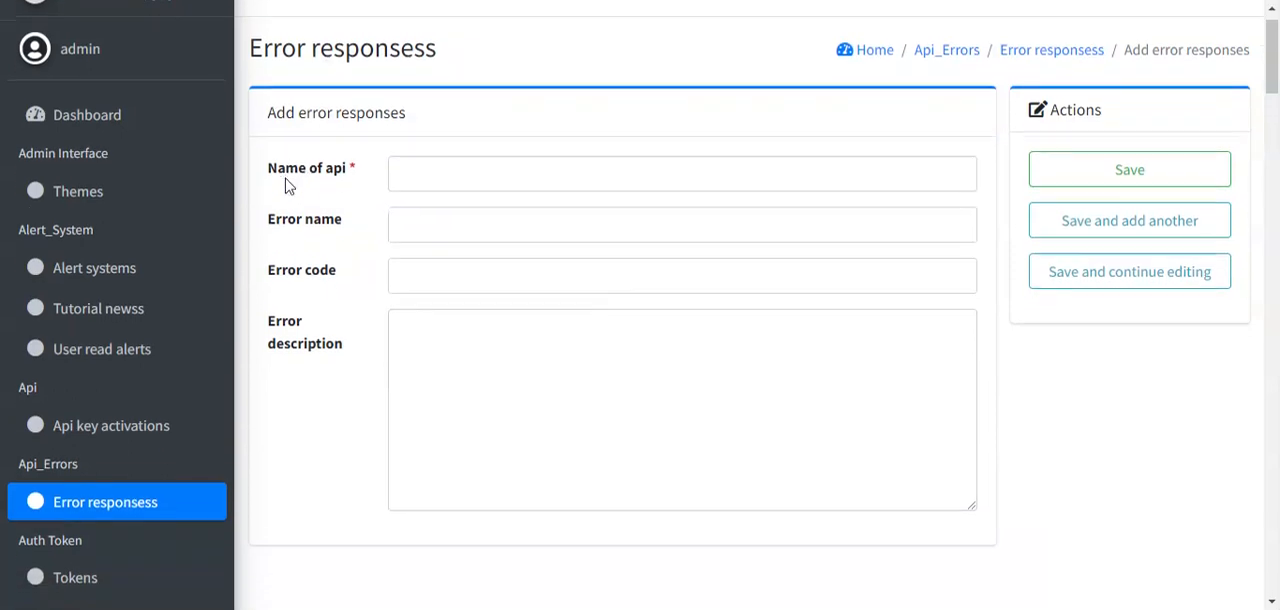
pyautogui.scroll(-3, 287, 186)
pyautogui.scroll(2, 289, 186)
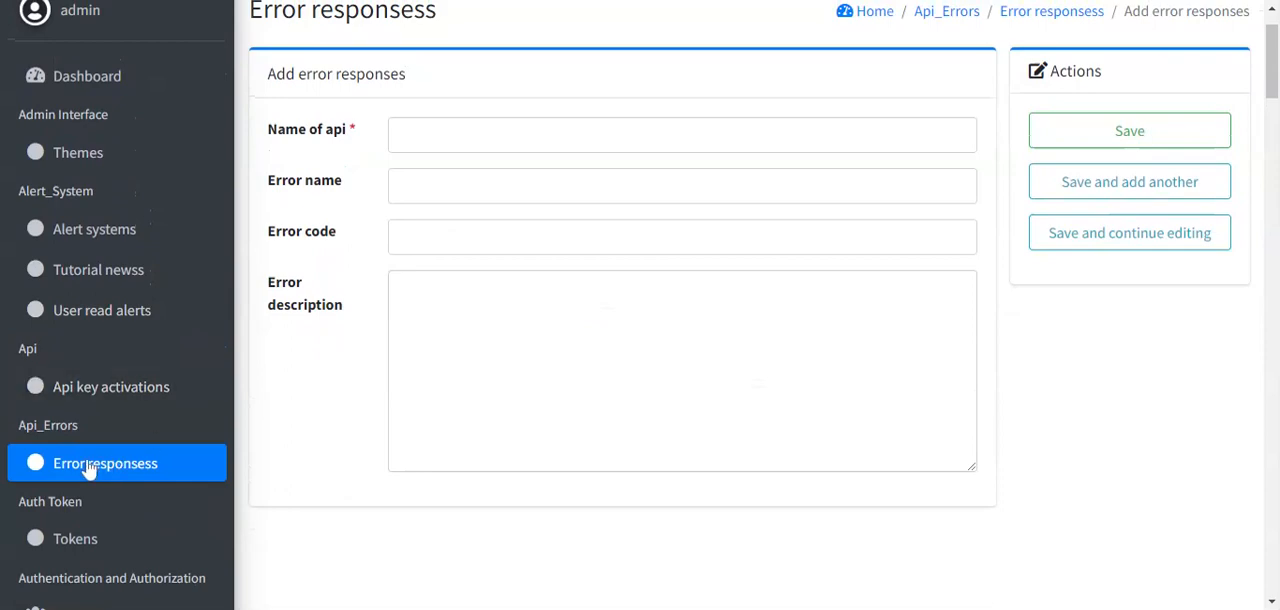
pyautogui.click(281, 366)
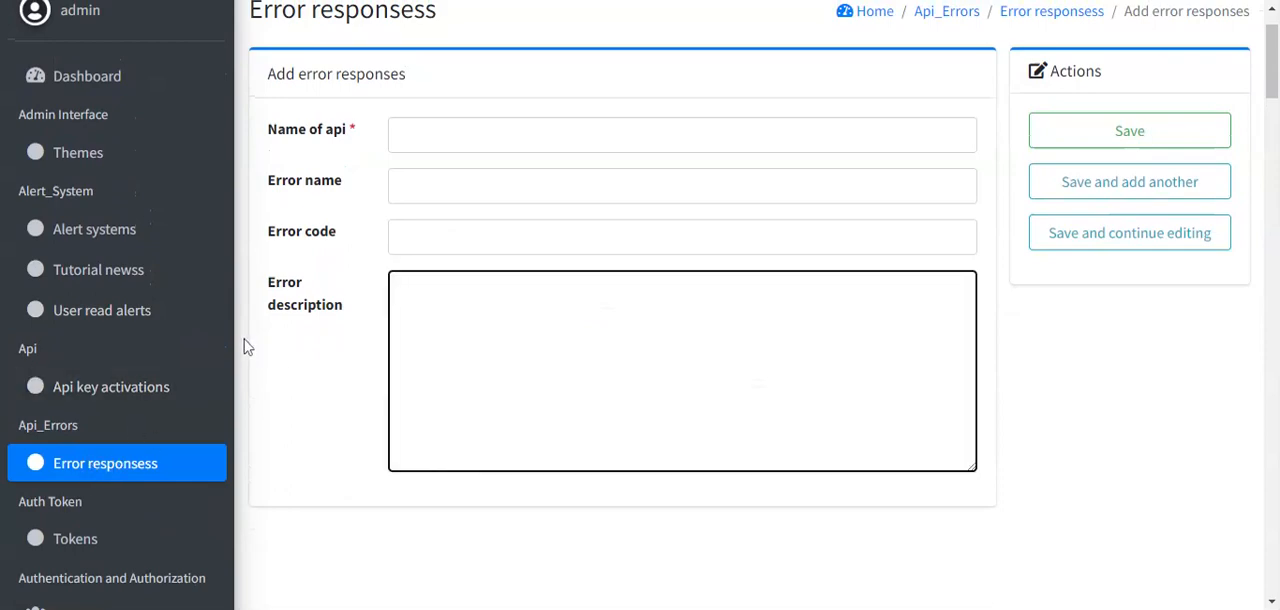
pyautogui.click(247, 347)
pyautogui.scroll(-3, 247, 347)
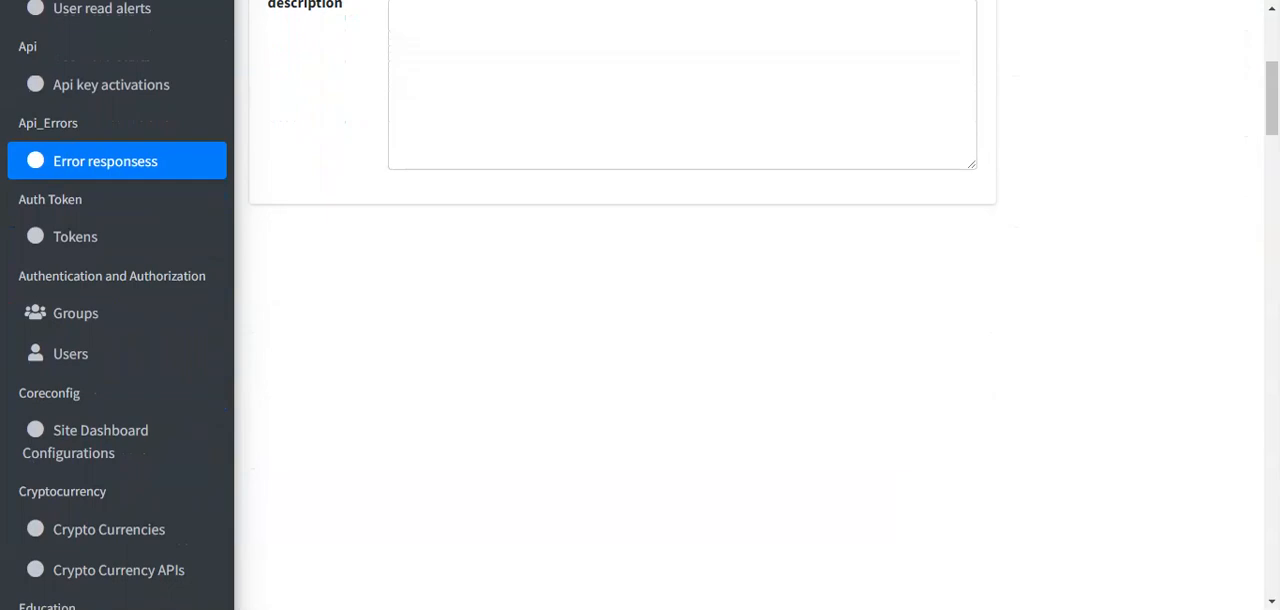
# - Look through the auth tokens list and start a new user group named "staff"
pyautogui.scroll(-1, 640, 305)
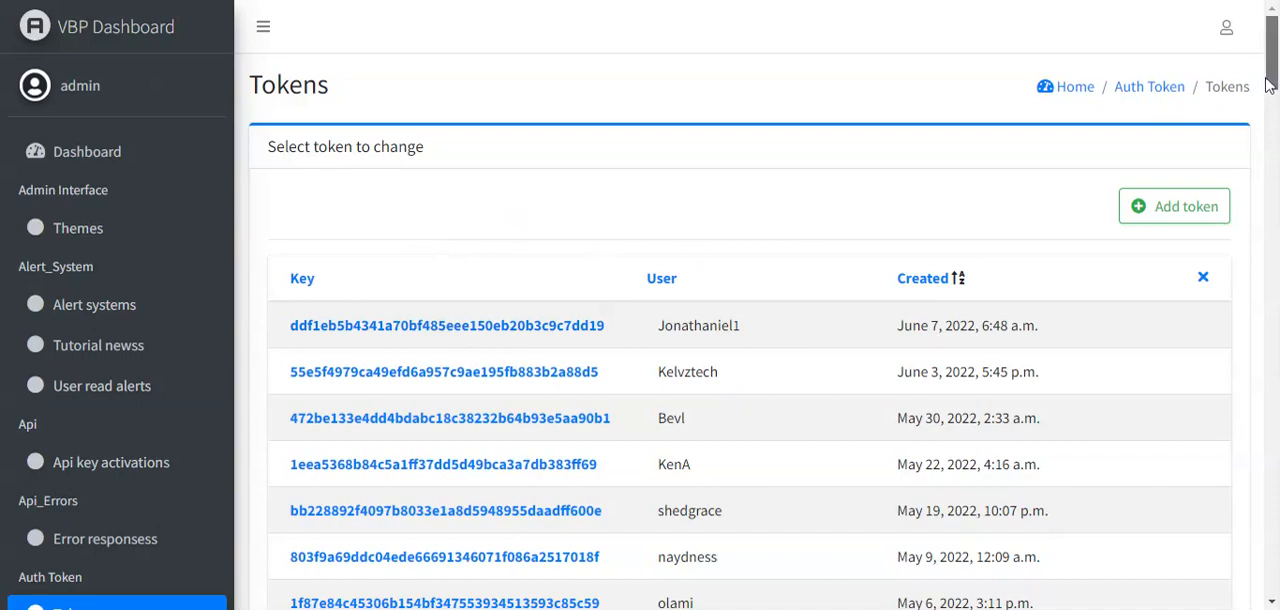
pyautogui.moveTo(1272, 55); pyautogui.dragTo(1273, 159)
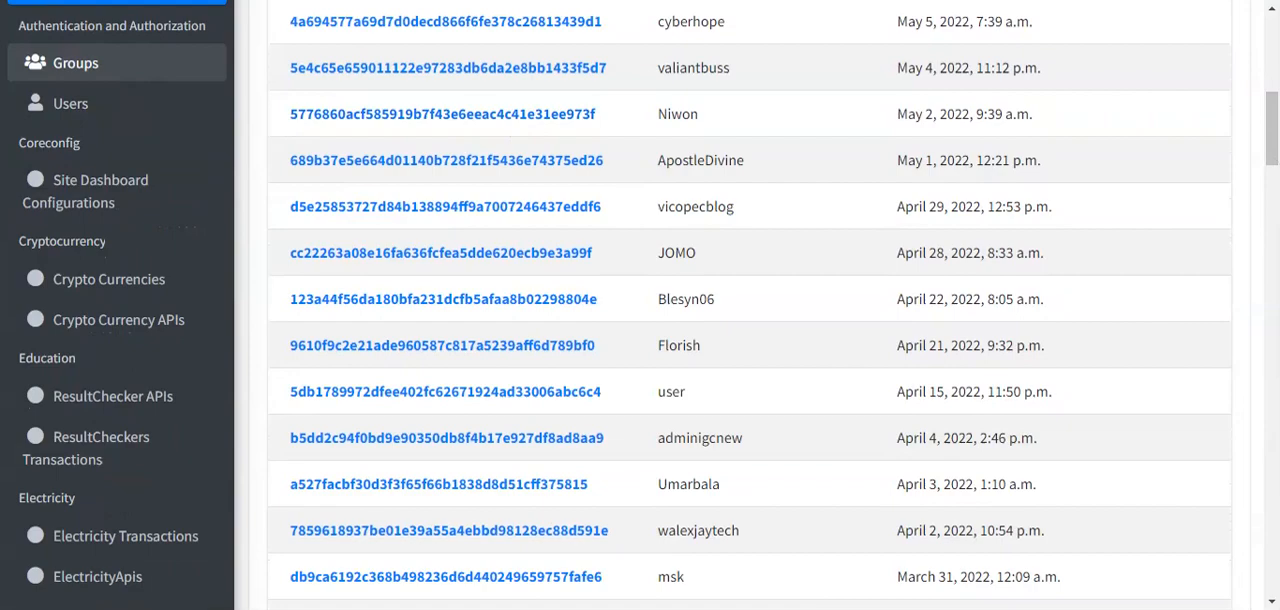
pyautogui.click(104, 78)
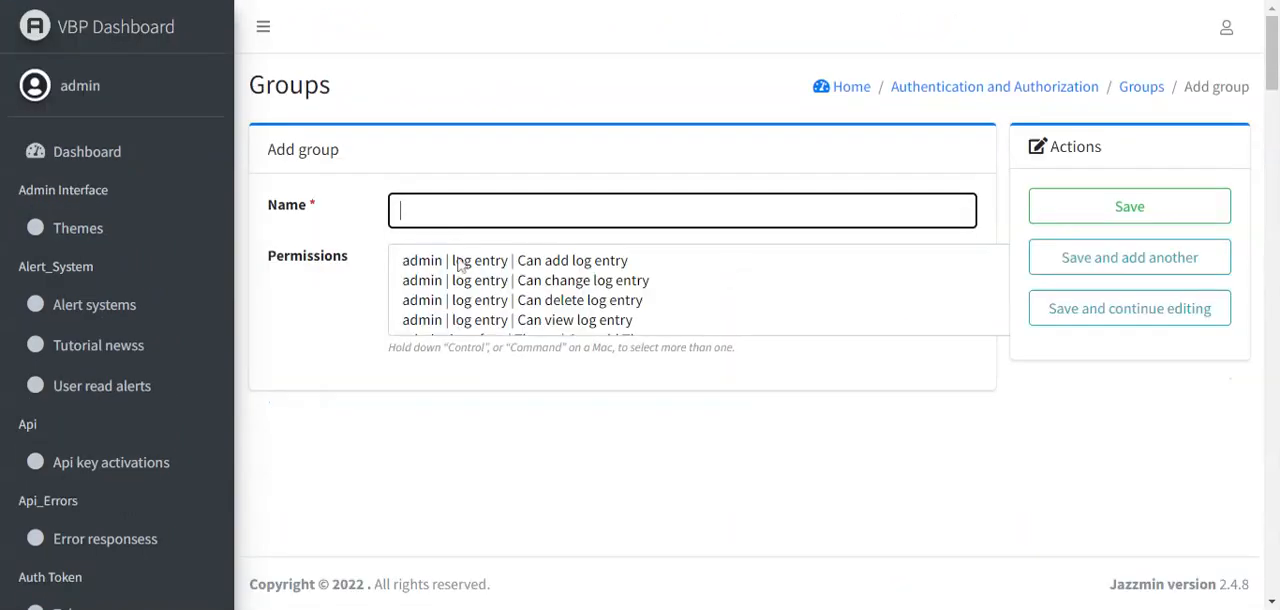
pyautogui.write('staff')
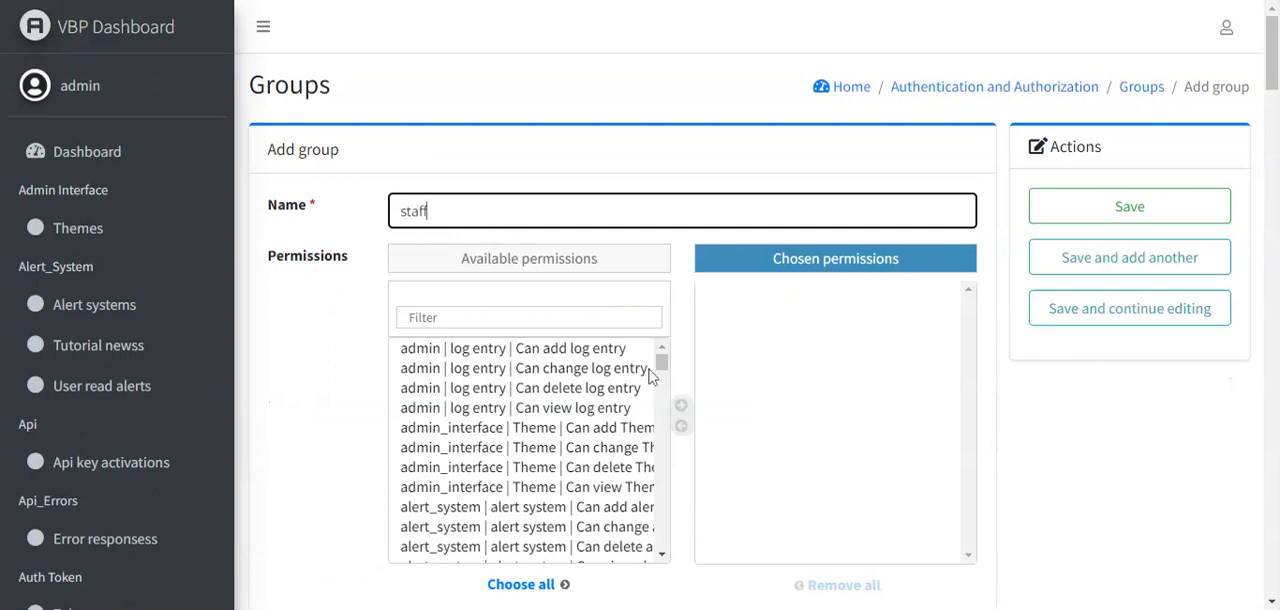
# - Examine the available permissions that can be granted to the new group
pyautogui.moveTo(661, 362); pyautogui.dragTo(662, 546)
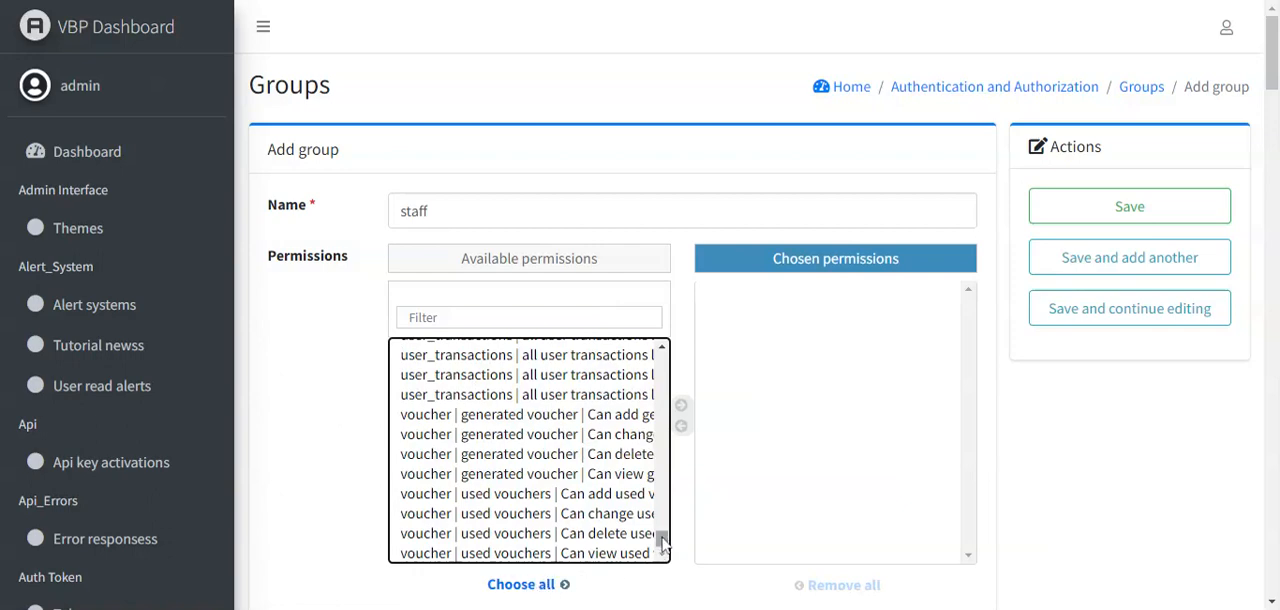
pyautogui.moveTo(662, 545); pyautogui.dragTo(668, 393)
pyautogui.scroll(-3, 560, 418)
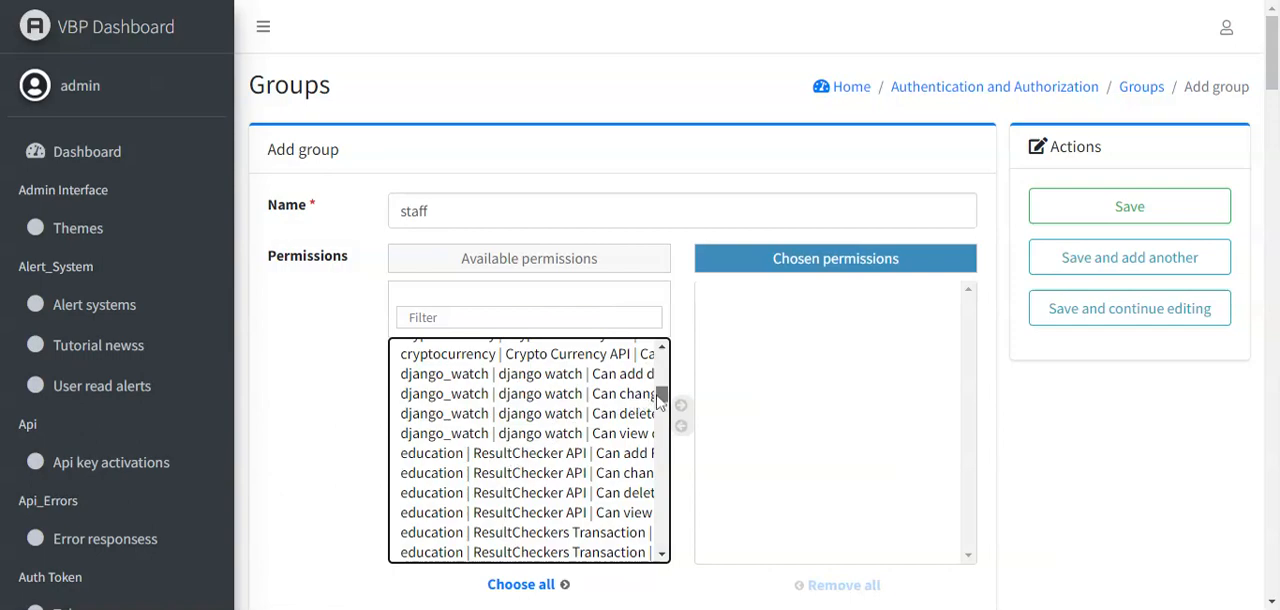
pyautogui.moveTo(660, 400); pyautogui.dragTo(662, 408)
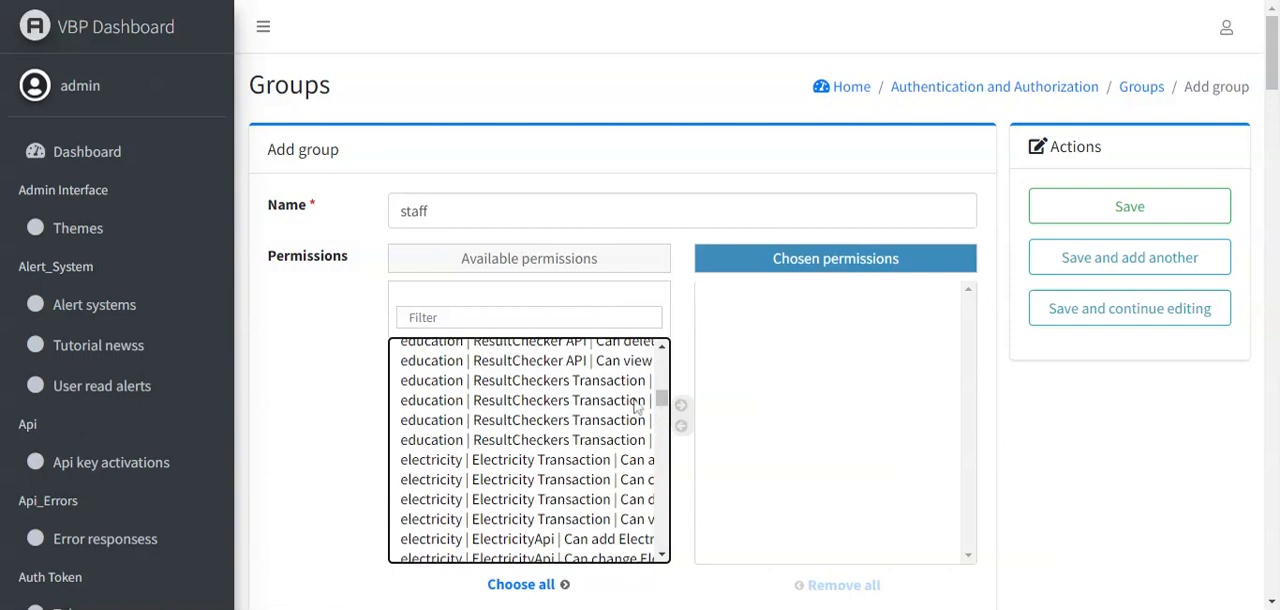
pyautogui.click(586, 386)
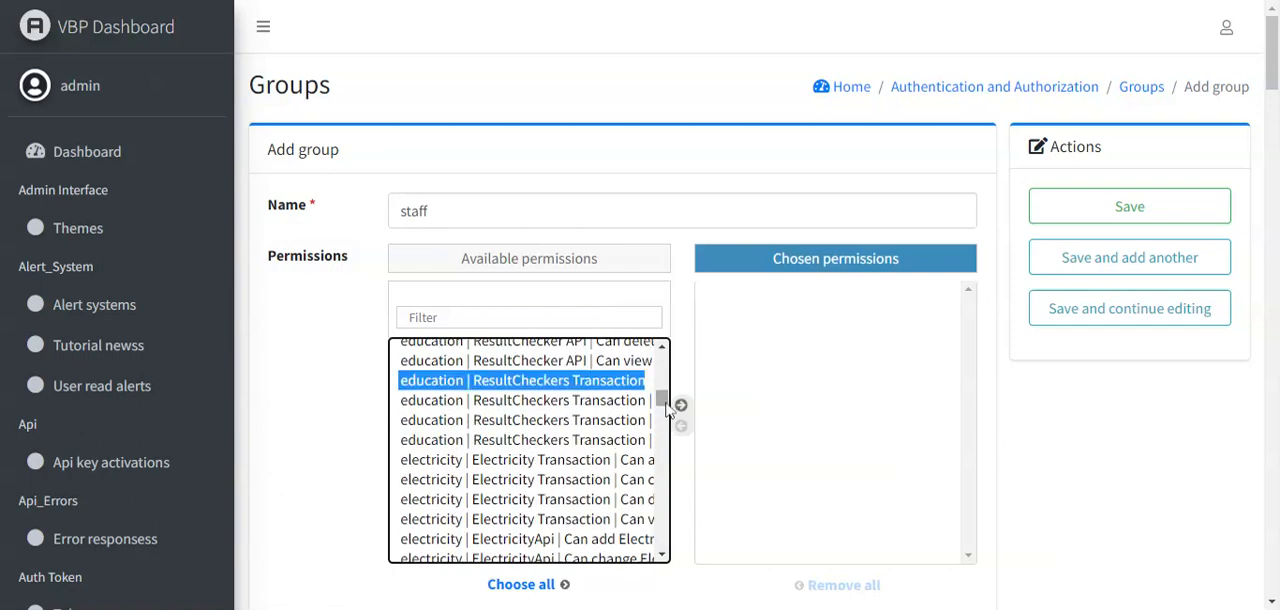
pyautogui.scroll(-4, 664, 430)
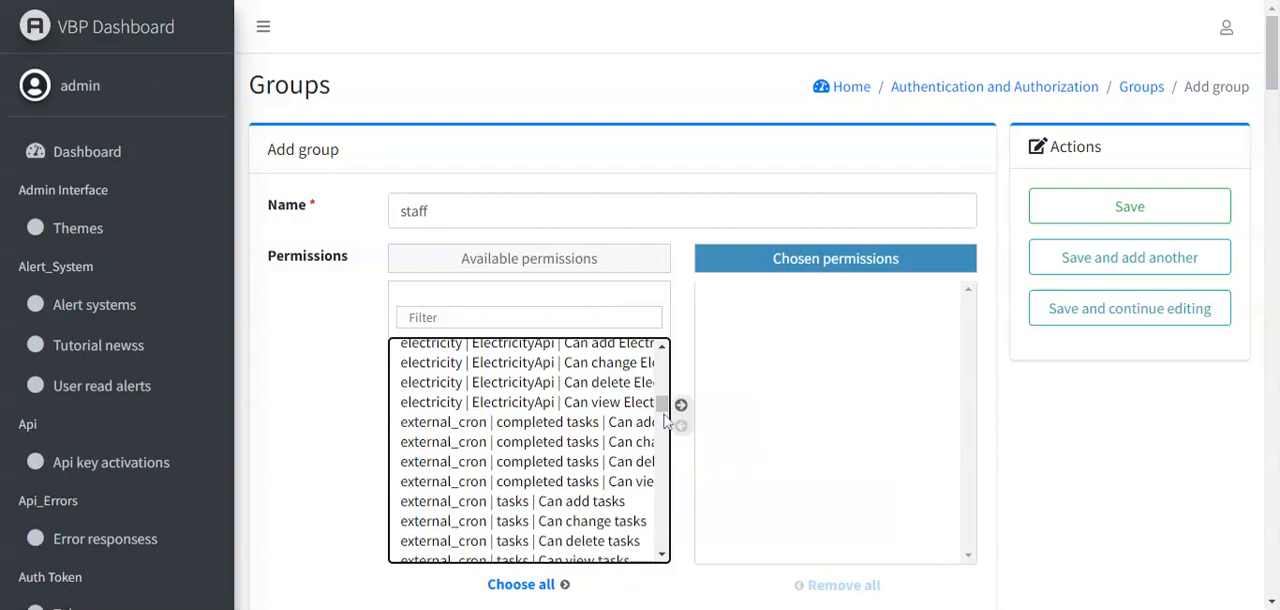
pyautogui.scroll(-5, 664, 430)
pyautogui.moveTo(664, 423); pyautogui.dragTo(667, 470)
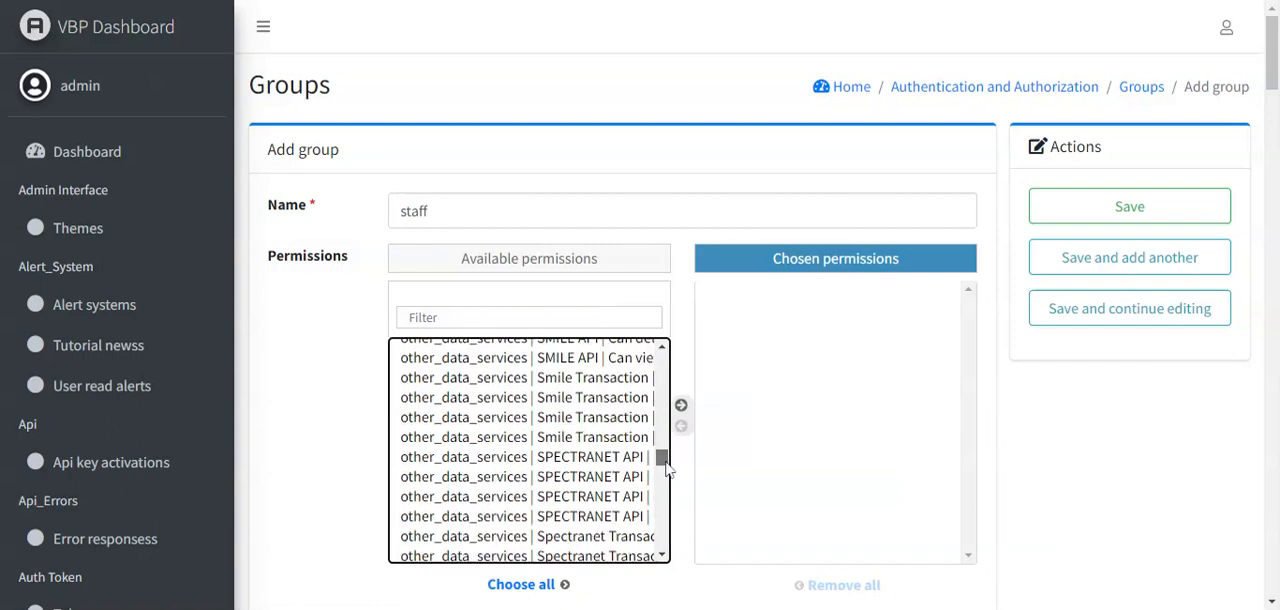
# - Add the first SPECTRANET API permission to the group's chosen permissions and remove it again
pyautogui.click(610, 463)
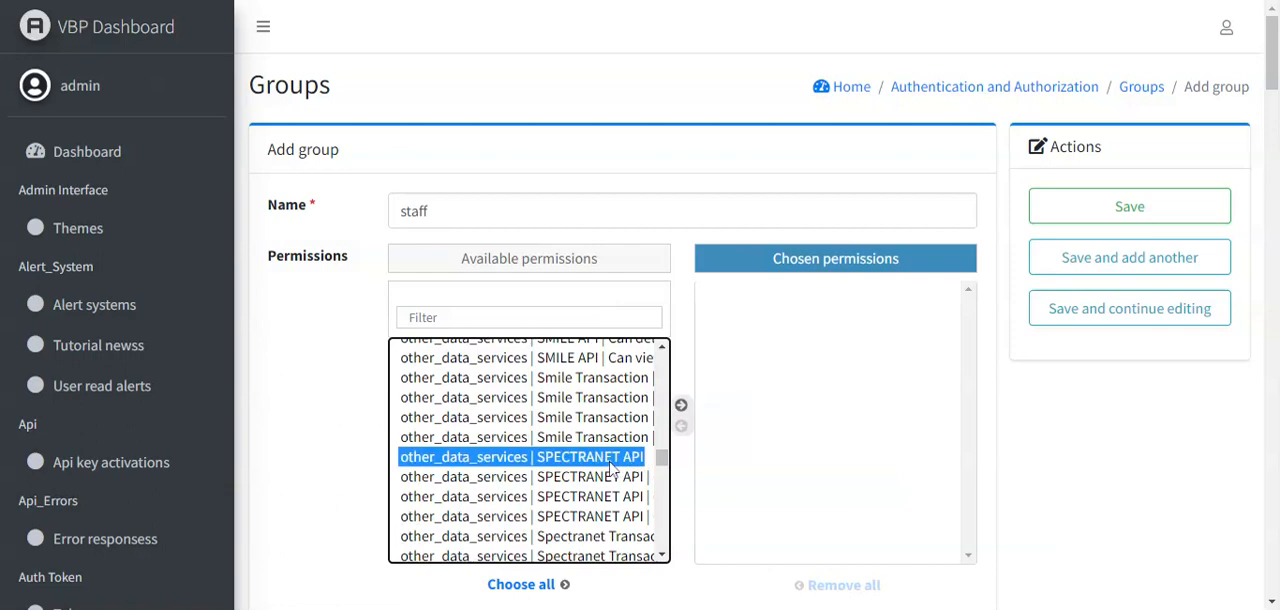
pyautogui.click(683, 409)
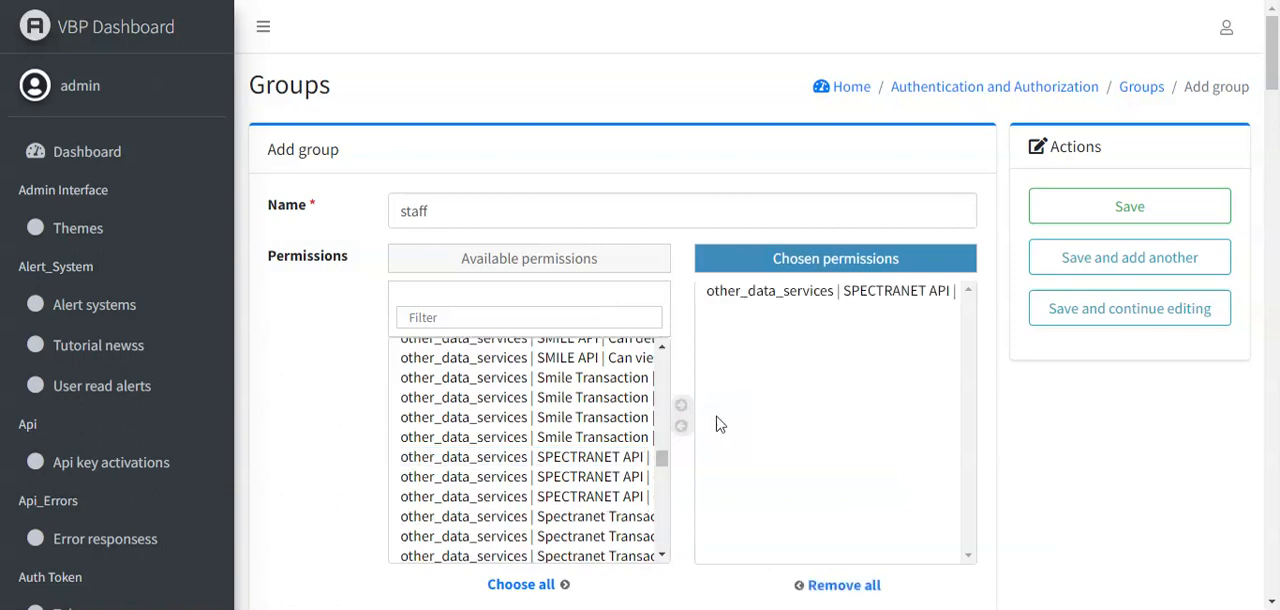
pyautogui.doubleClick(904, 291)
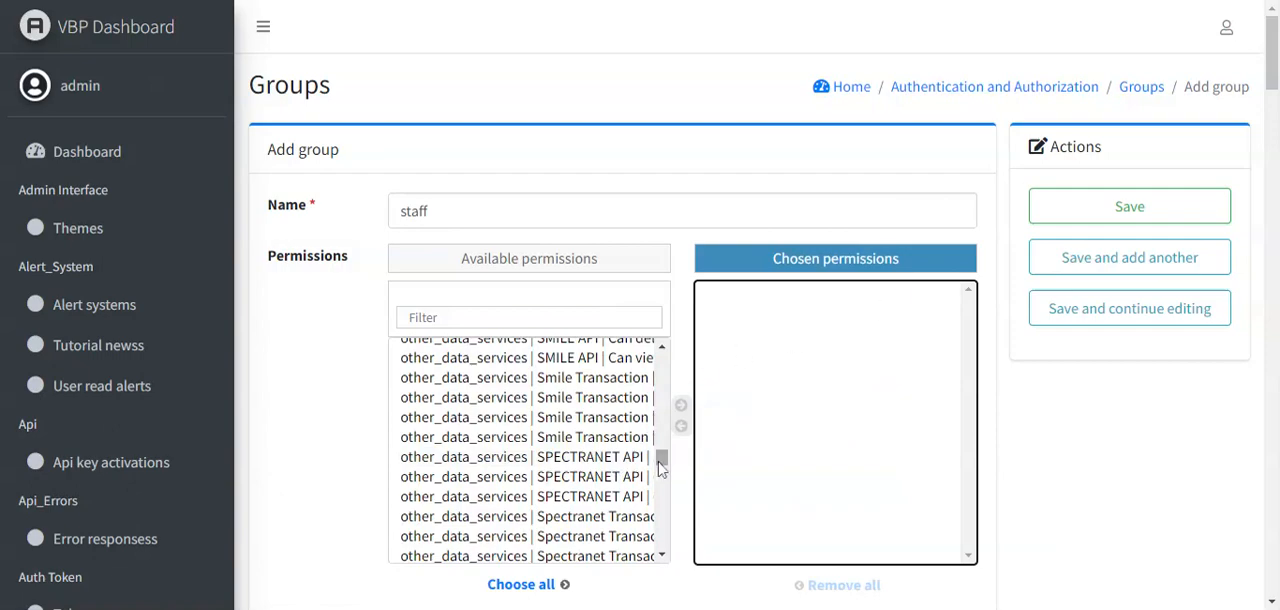
# - Grant the staff group the "Can view log entry" permission and the admin_interface permission to view themes
pyautogui.moveTo(661, 465); pyautogui.dragTo(663, 366)
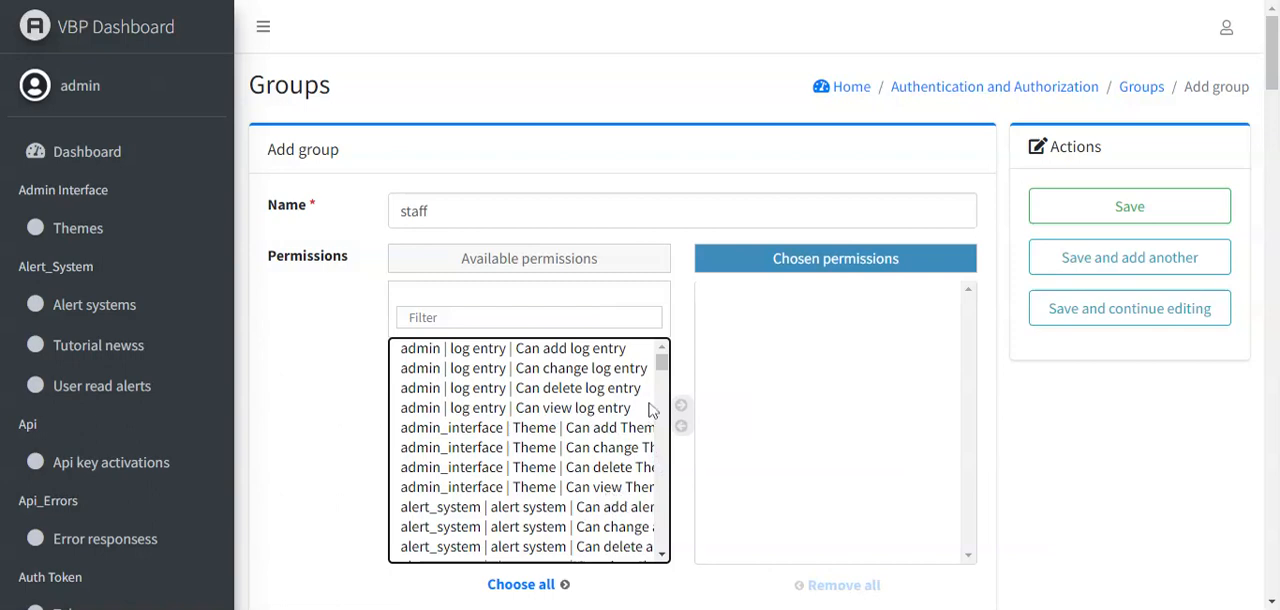
pyautogui.click(562, 408)
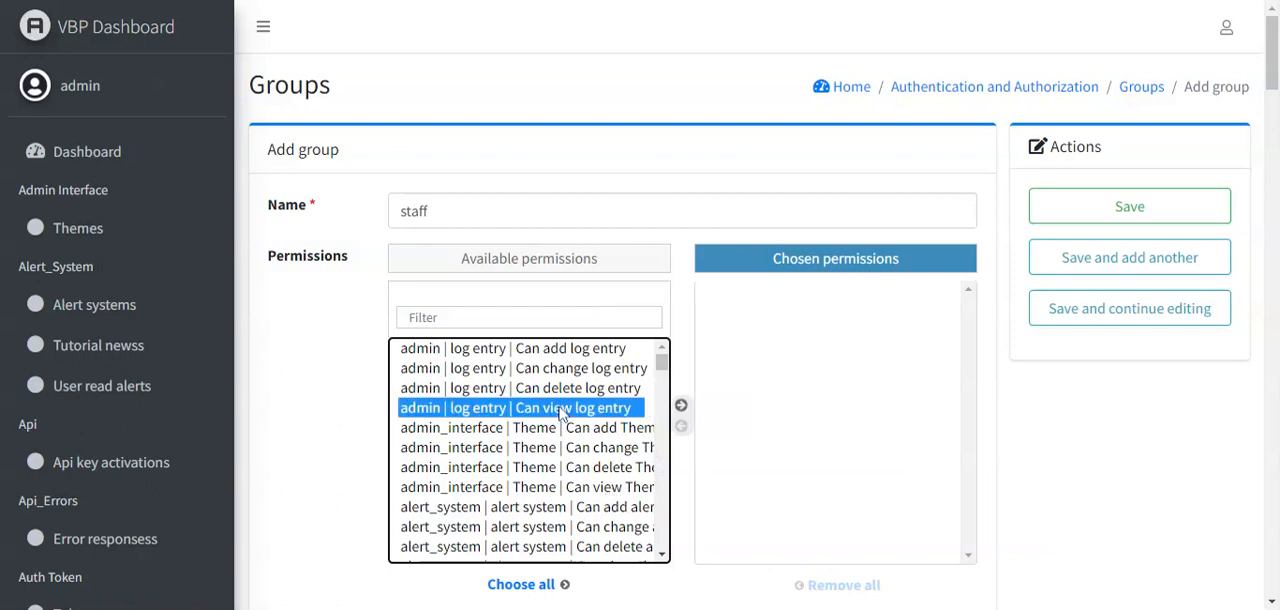
pyautogui.click(679, 408)
pyautogui.click(605, 487)
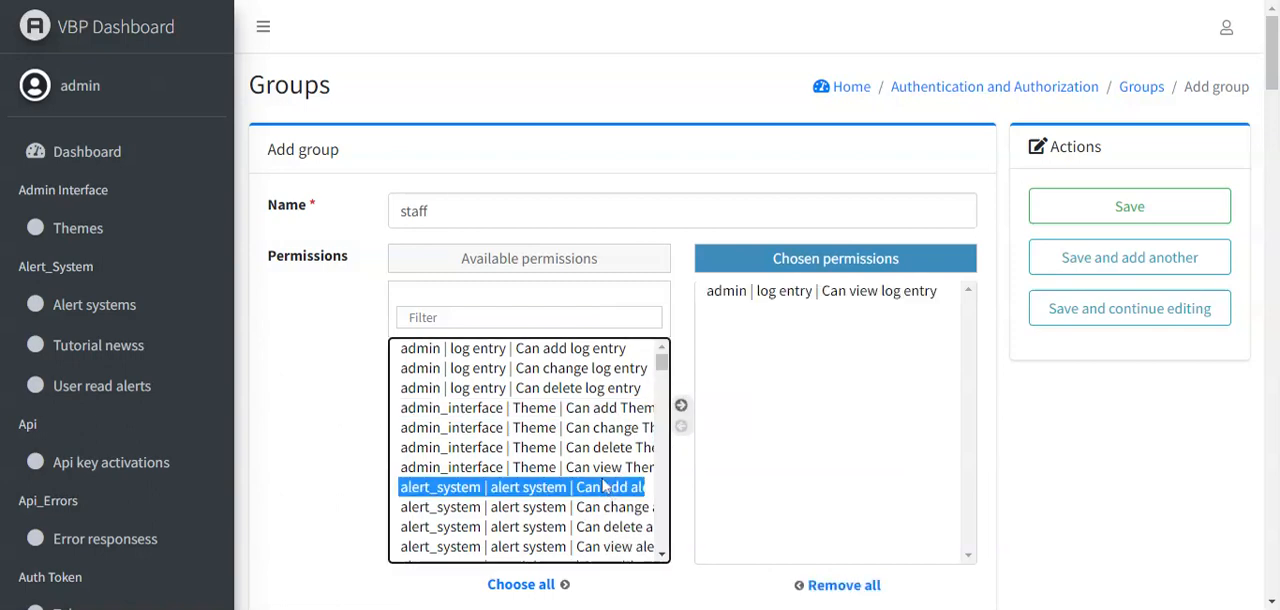
pyautogui.click(618, 466)
pyautogui.click(680, 406)
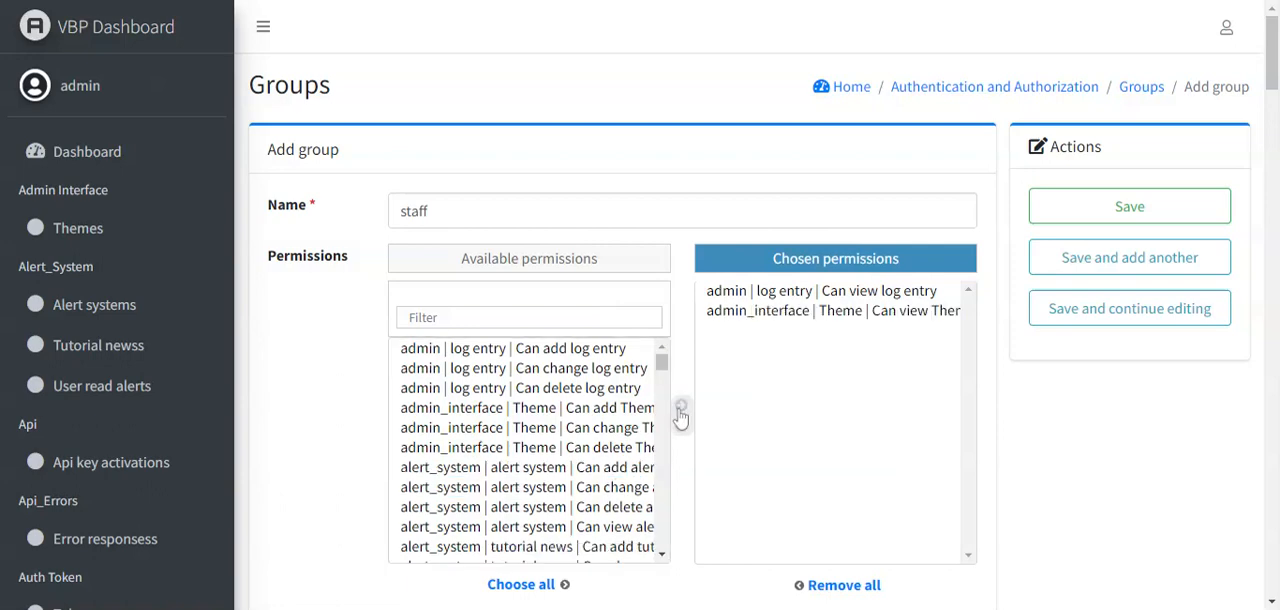
# - Grant the staff group the alert system view permission and "Can delete log entry", and save the group
pyautogui.click(630, 532)
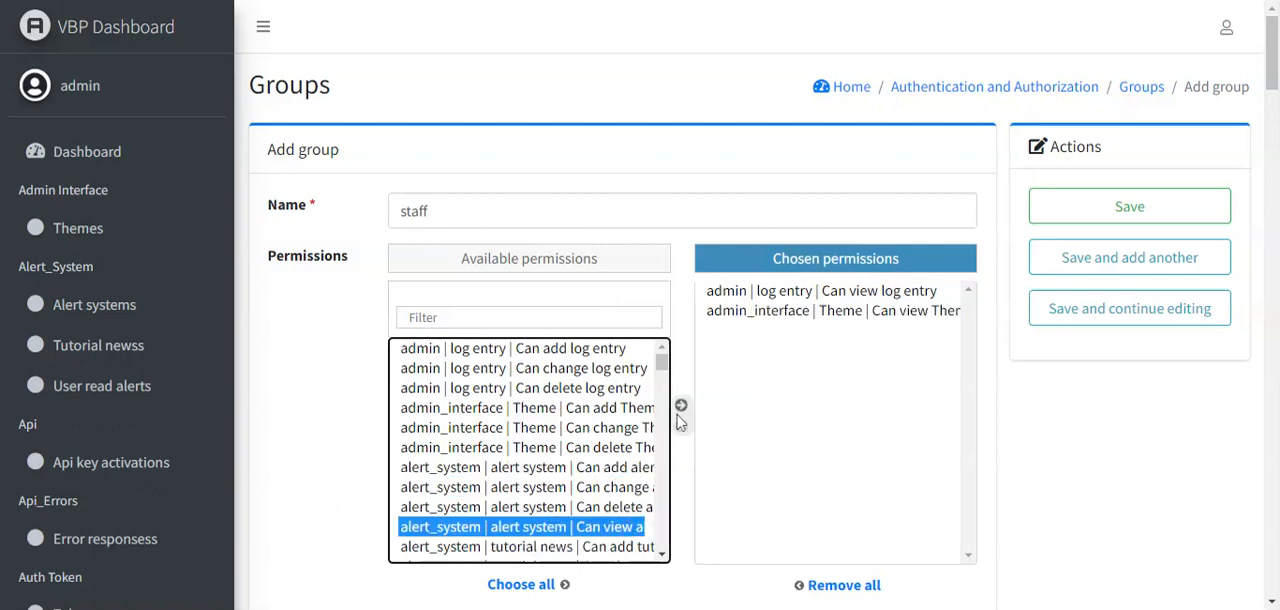
pyautogui.click(679, 408)
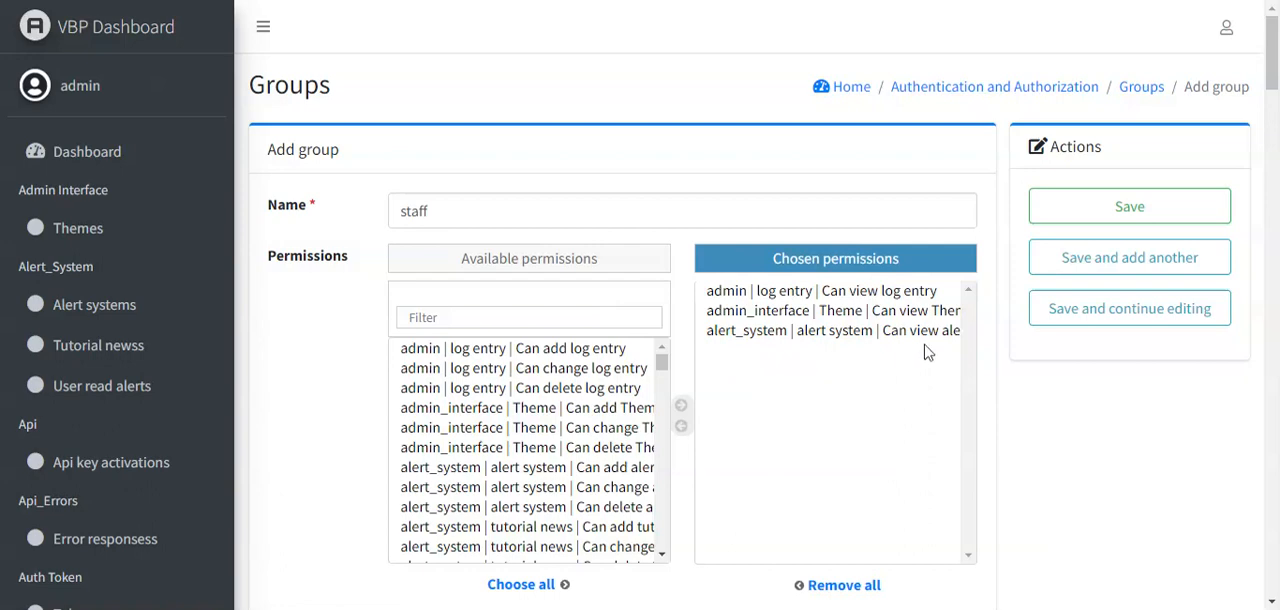
pyautogui.click(583, 393)
pyautogui.click(681, 406)
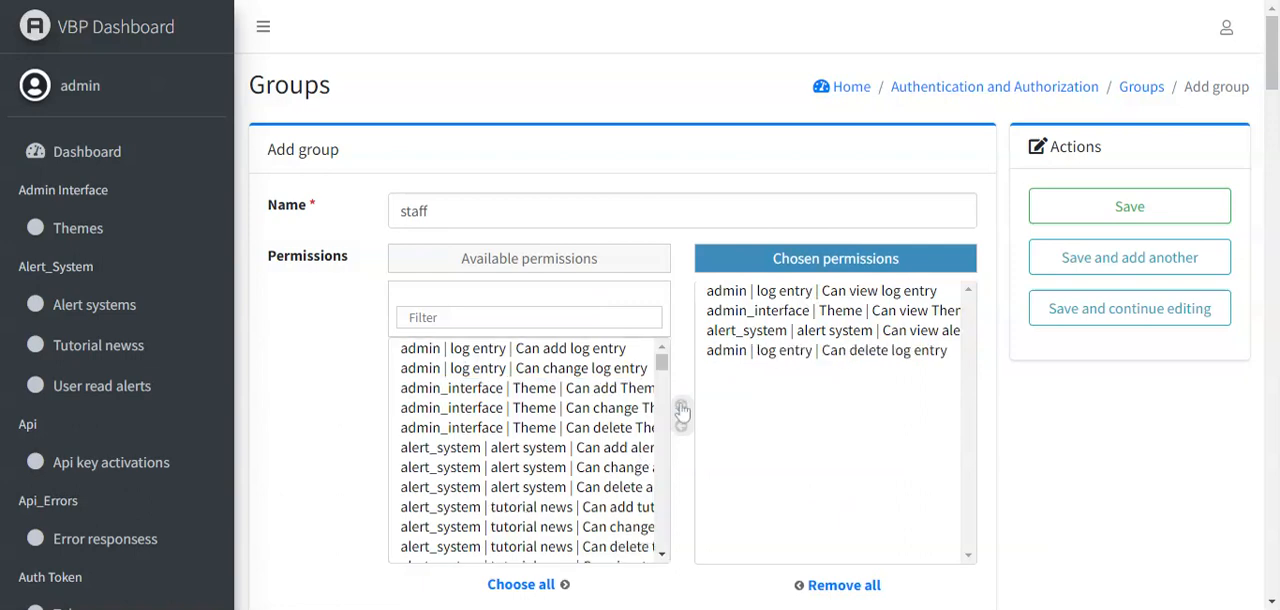
pyautogui.click(1178, 214)
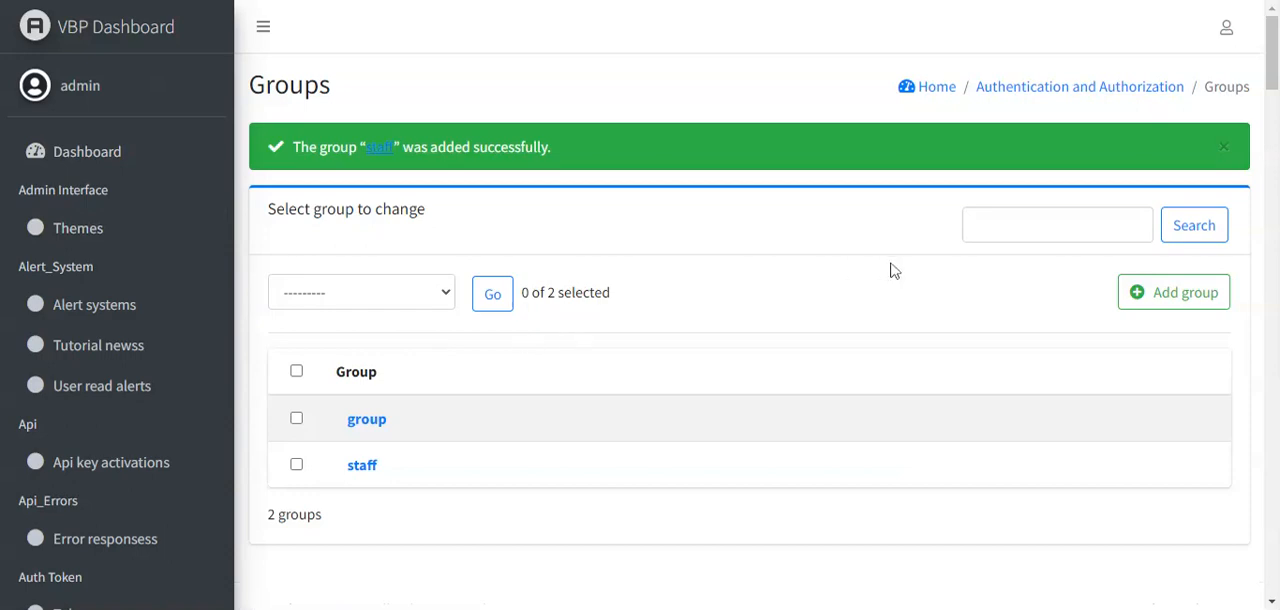
# - Open the first account in the users list, check its personal info and bring up its permissions
pyautogui.moveTo(1266, 83); pyautogui.dragTo(1271, 128)
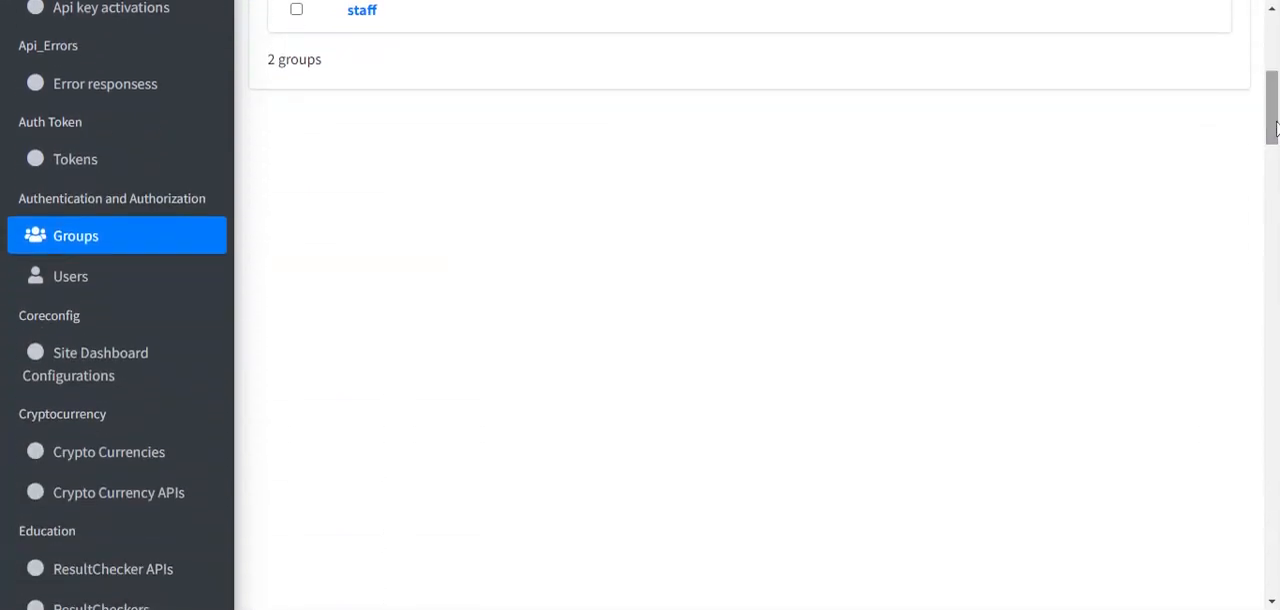
pyautogui.click(82, 298)
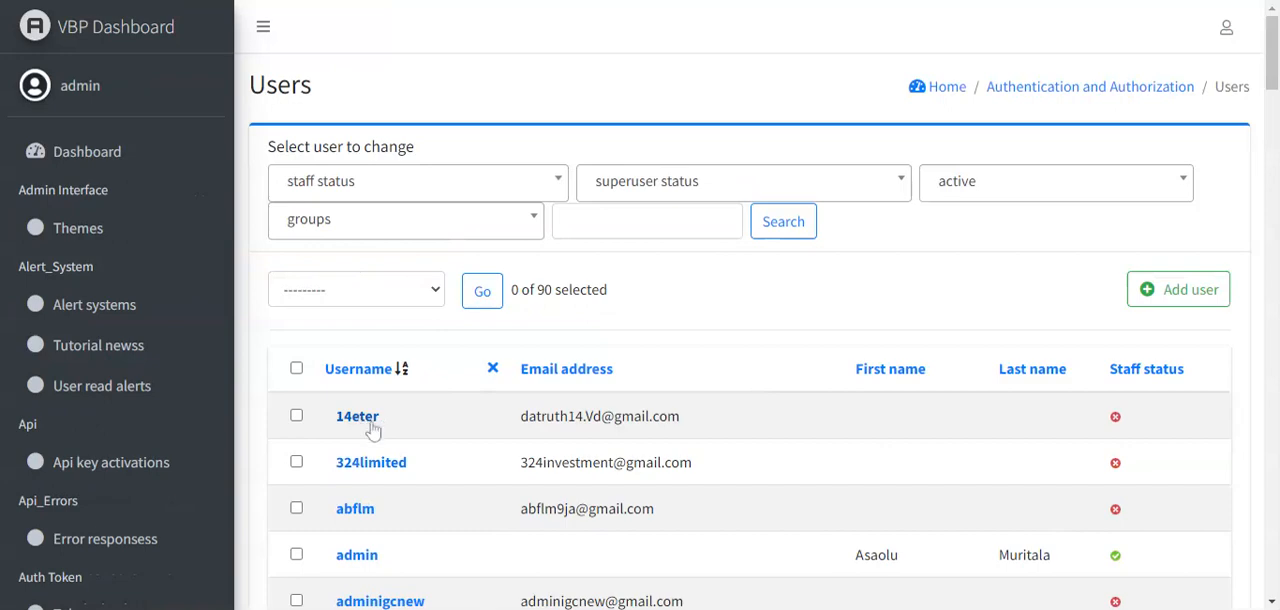
pyautogui.click(372, 428)
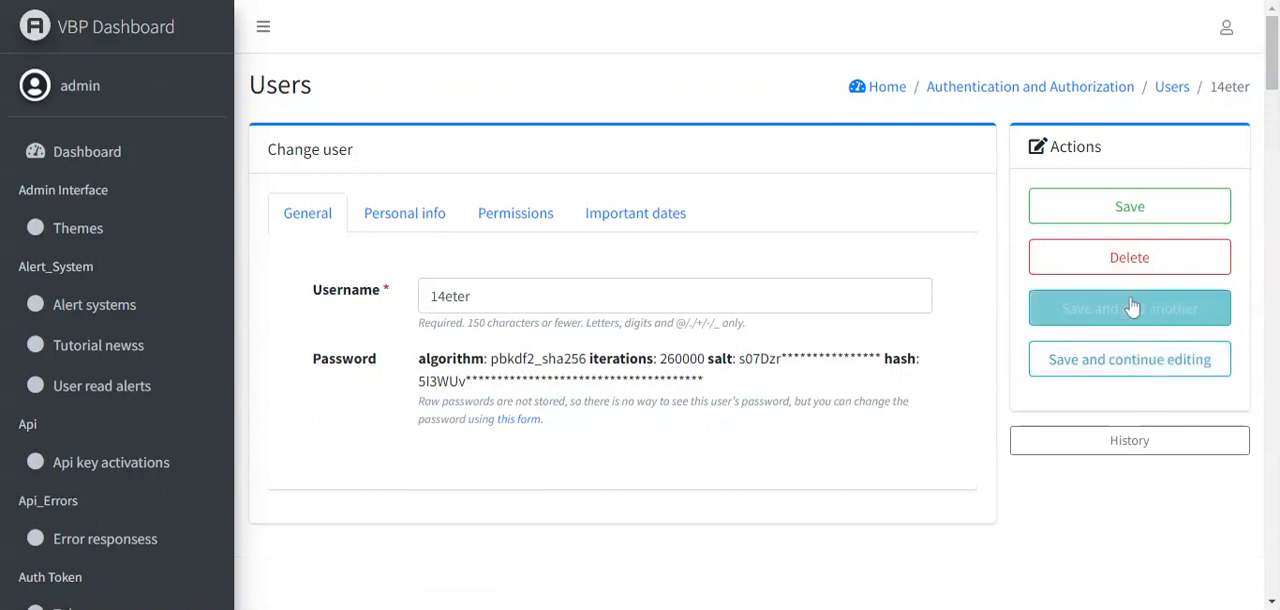
pyautogui.click(396, 220)
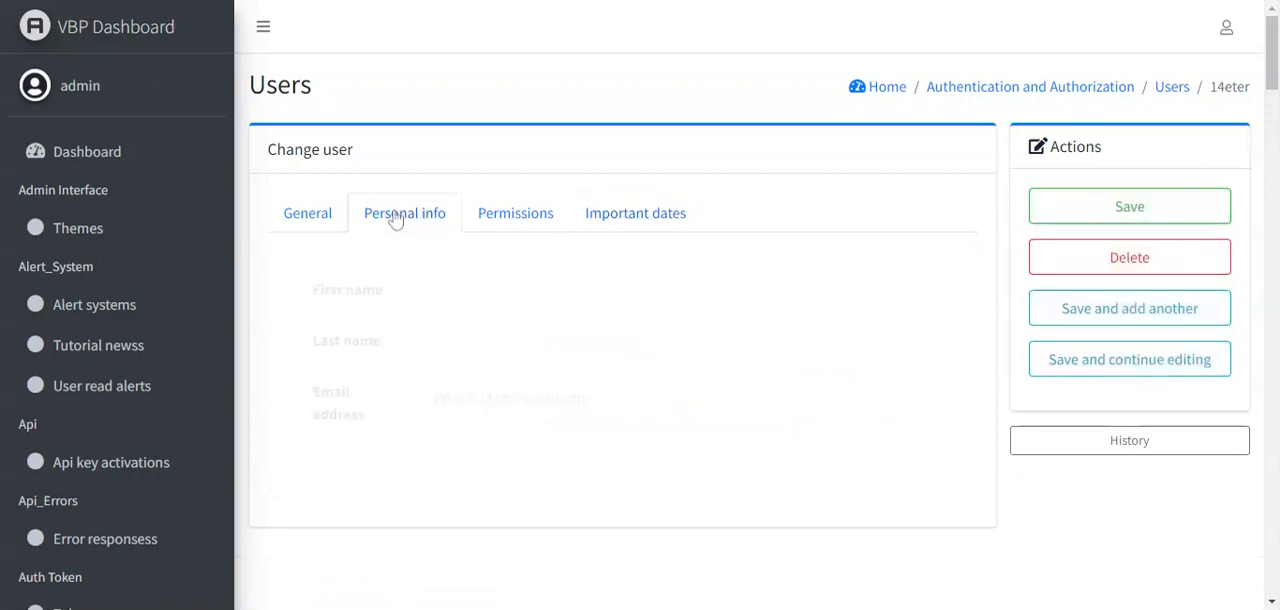
pyautogui.click(466, 222)
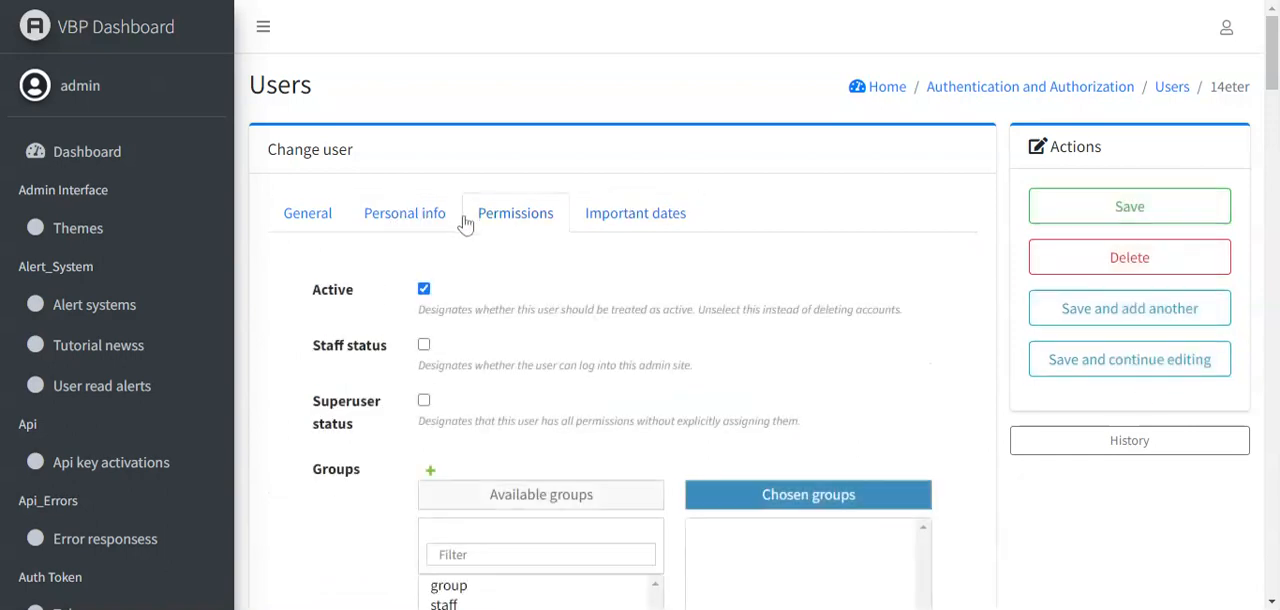
# - Give the opened user staff status and membership in the "staff" group, and save the account
pyautogui.click(424, 345)
pyautogui.scroll(-3, 1275, 100)
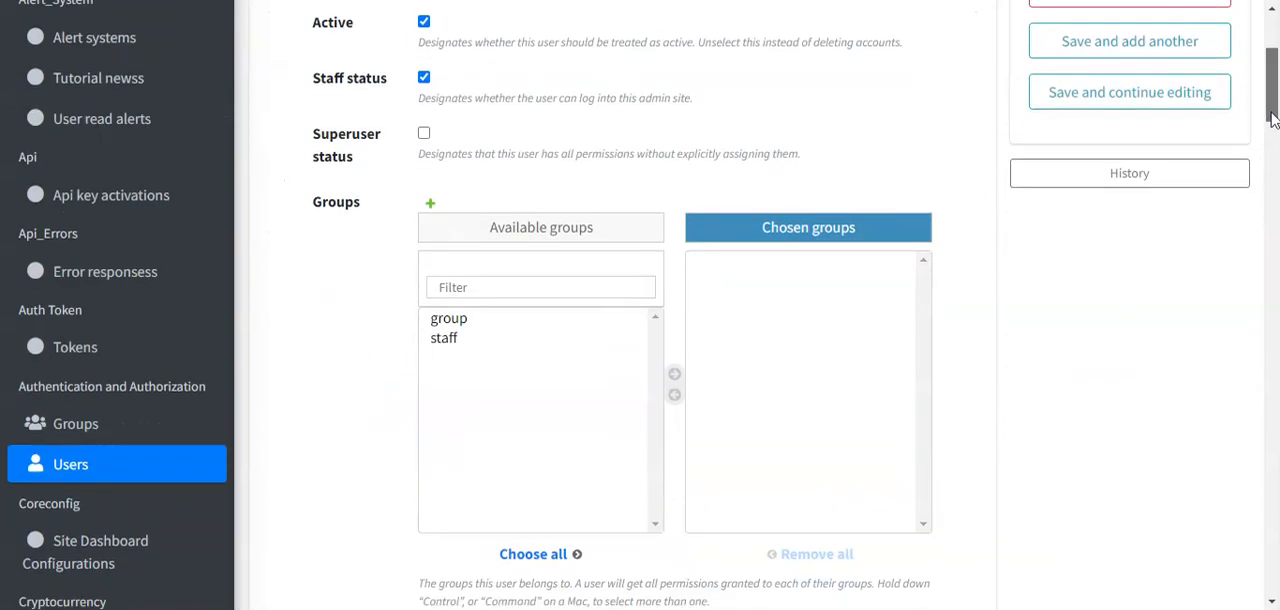
pyautogui.click(446, 340)
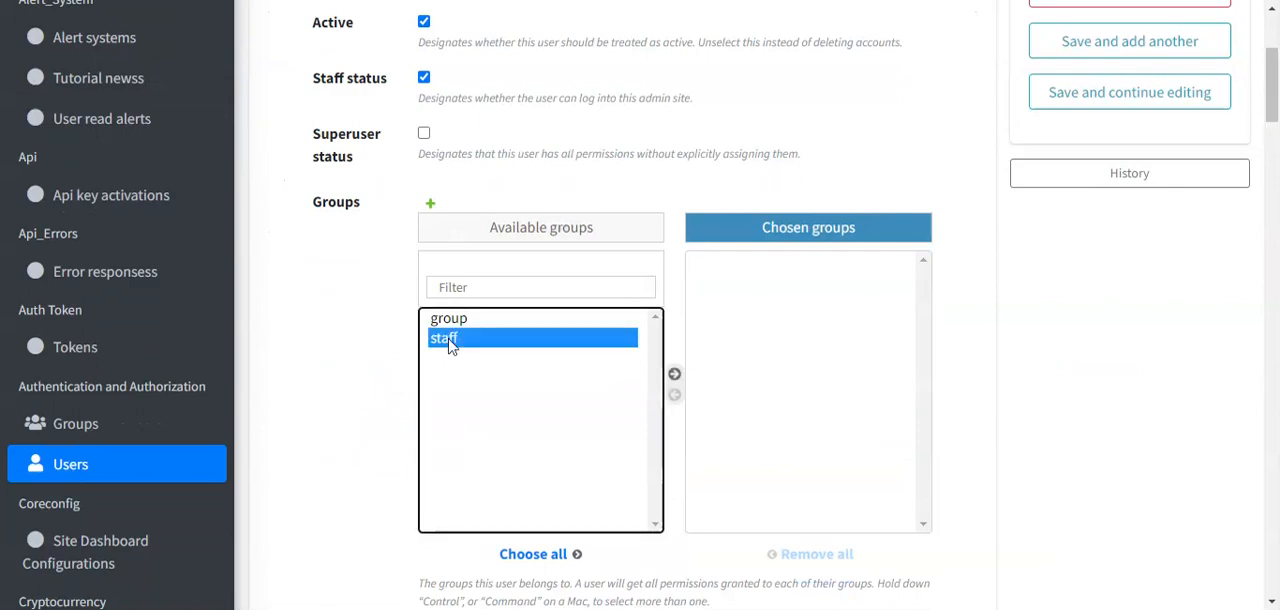
pyautogui.click(675, 376)
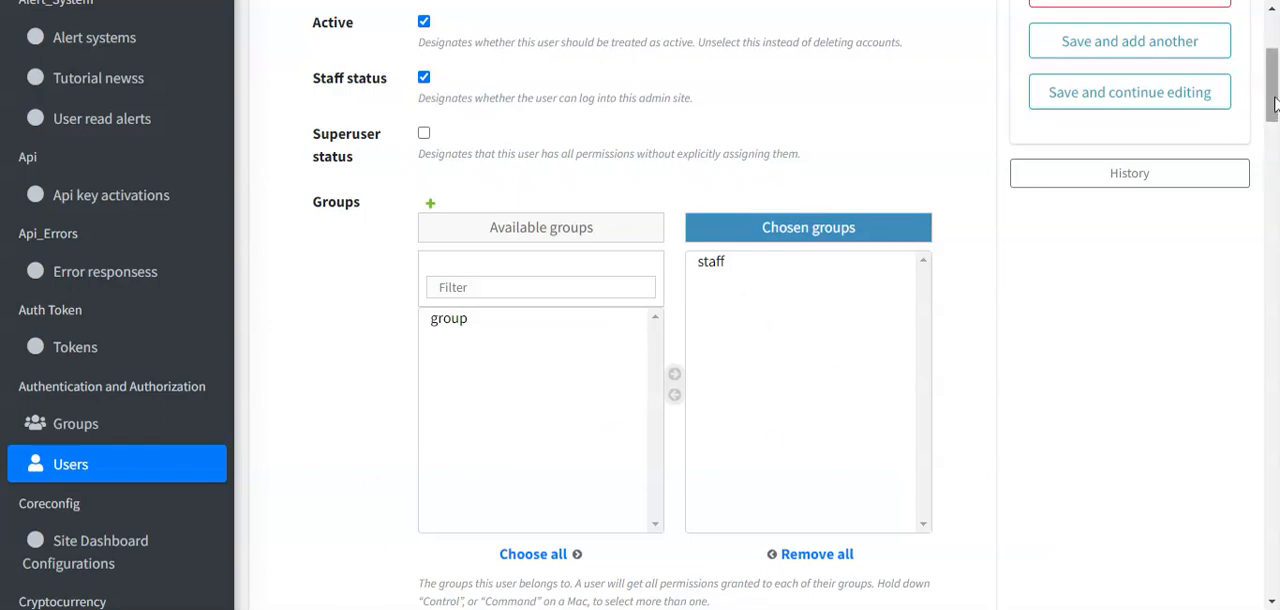
pyautogui.scroll(3, 1274, 104)
pyautogui.click(1129, 199)
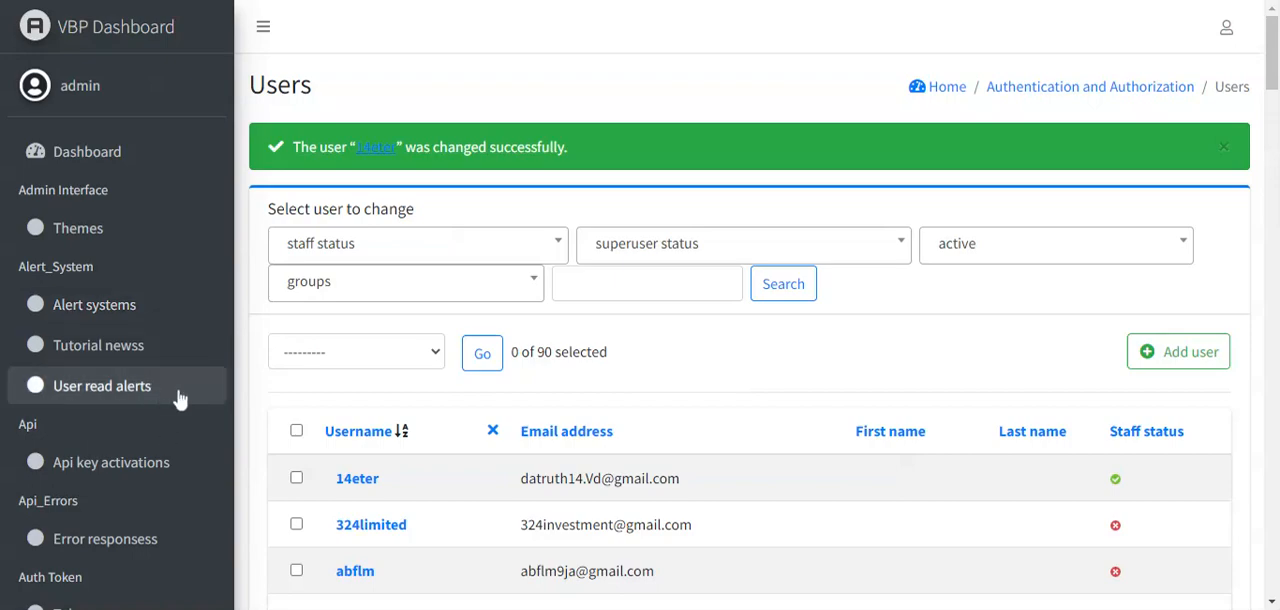
# - Open the Site Dashboard Configuration and set the site domain to examle.com
pyautogui.moveTo(1273, 42); pyautogui.dragTo(1275, 125)
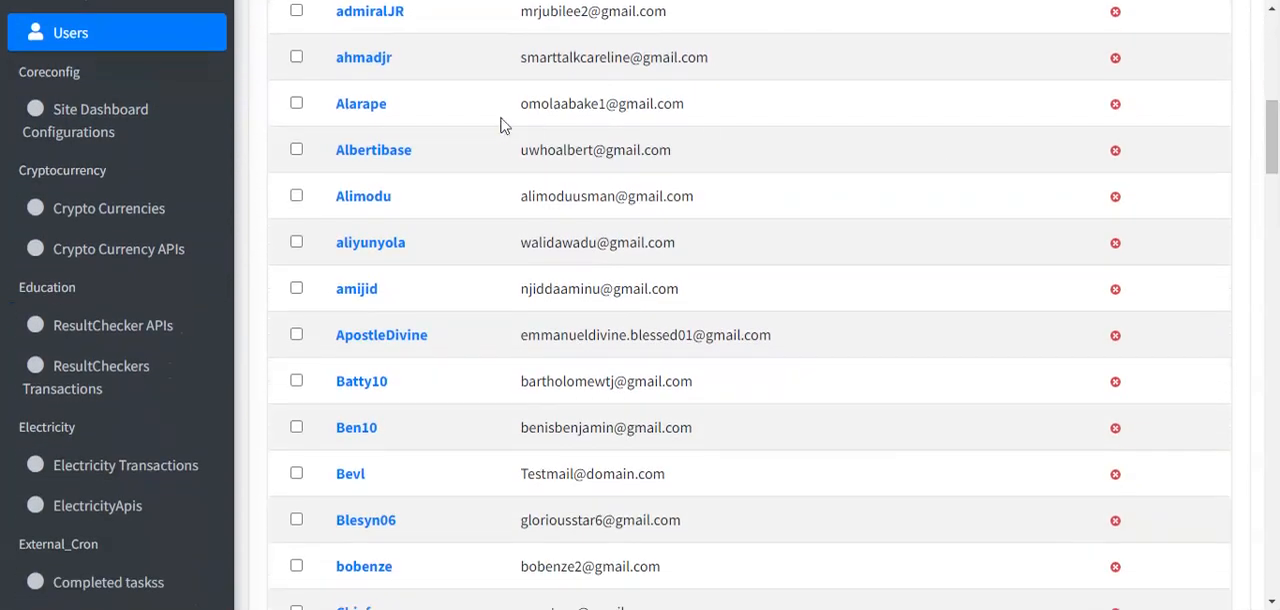
pyautogui.click(88, 141)
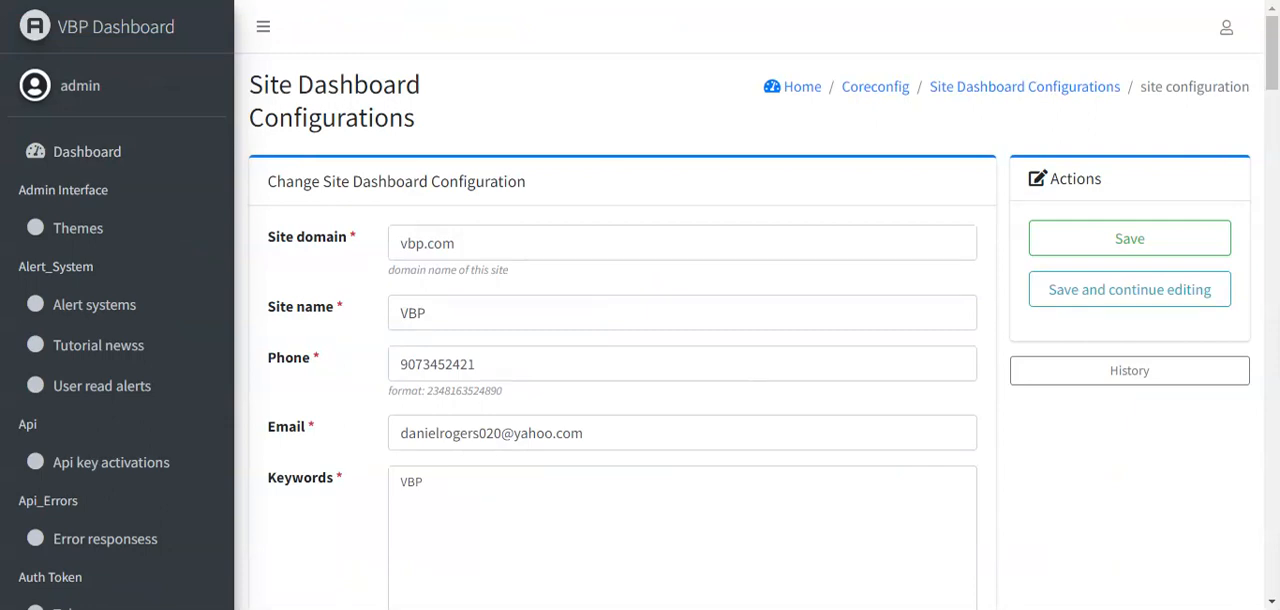
pyautogui.moveTo(460, 244); pyautogui.dragTo(397, 244)
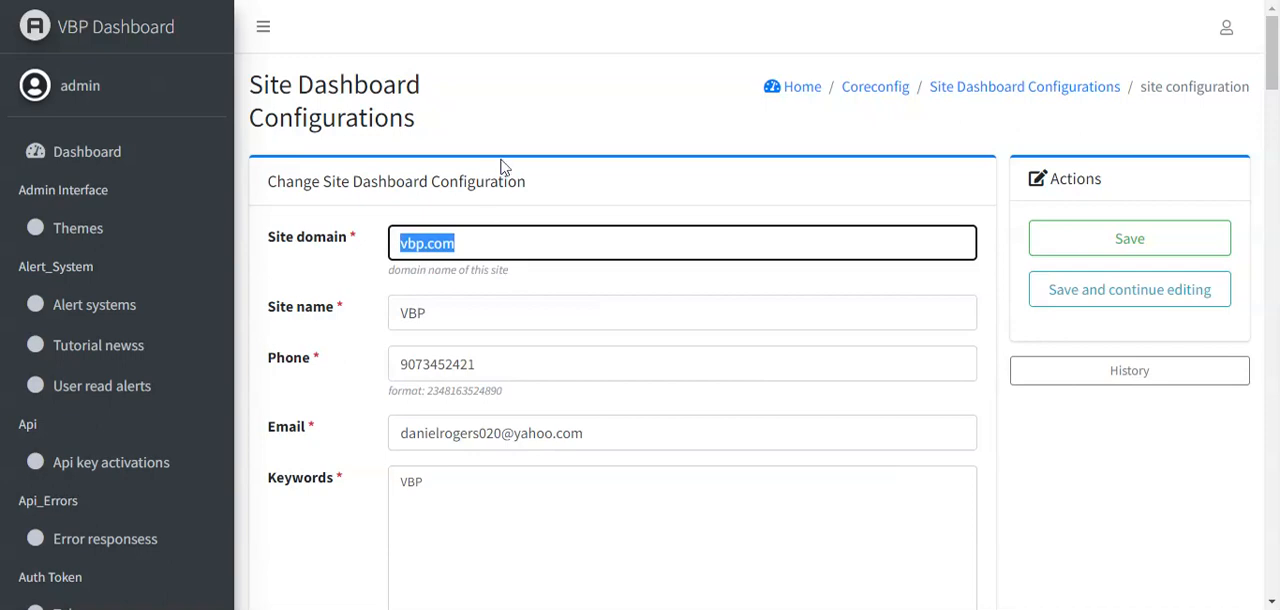
pyautogui.write('examle.')
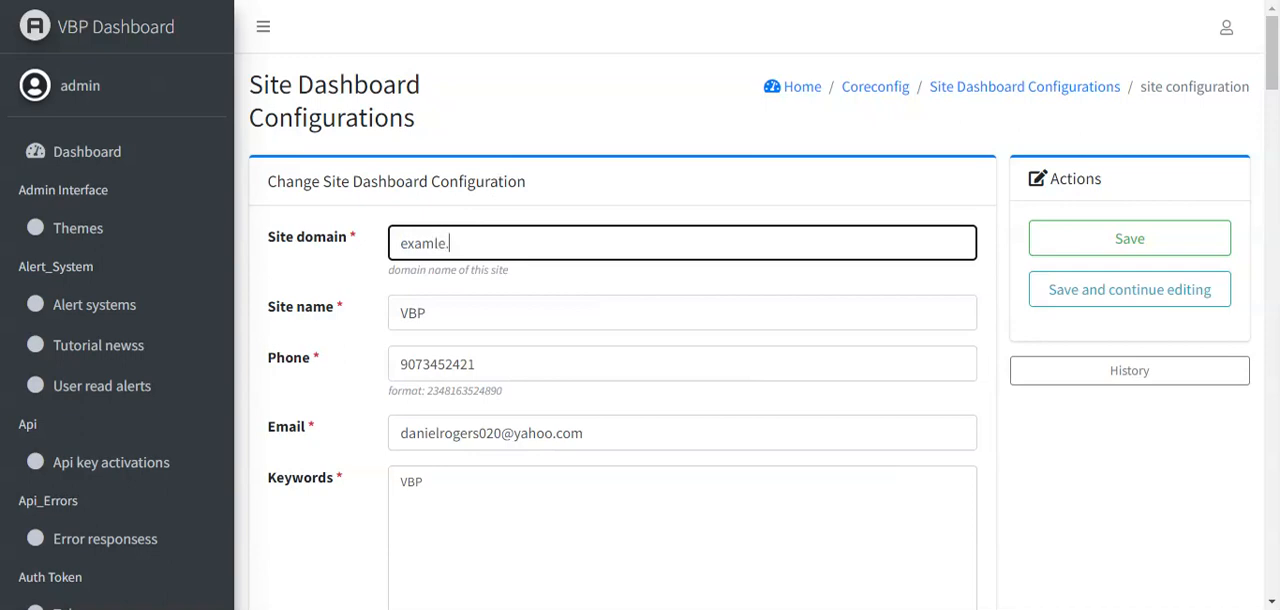
pyautogui.write('com')
pyautogui.press('BackSpace')
pyautogui.press('BackSpace')
pyautogui.write('comwww')
pyautogui.press('BackSpace')
pyautogui.press('BackSpace')
pyautogui.press('BackSpace')
pyautogui.click(308, 2)
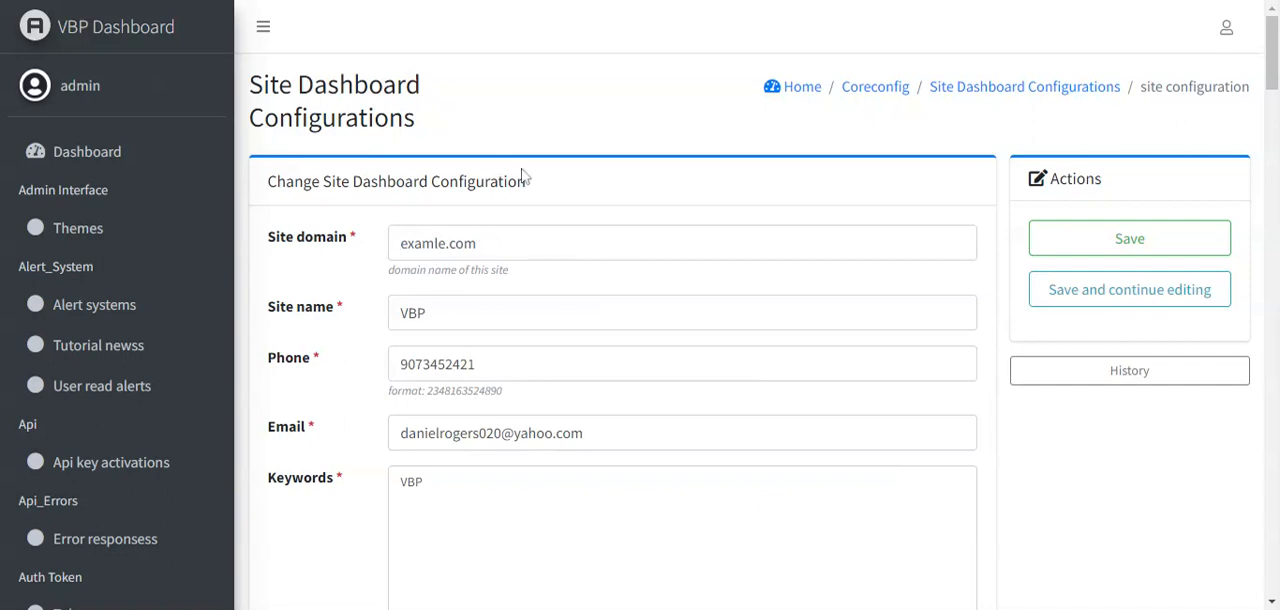
pyautogui.tripleClick(462, 243)
pyautogui.write('https://vbp3.sampleedu.tk/')
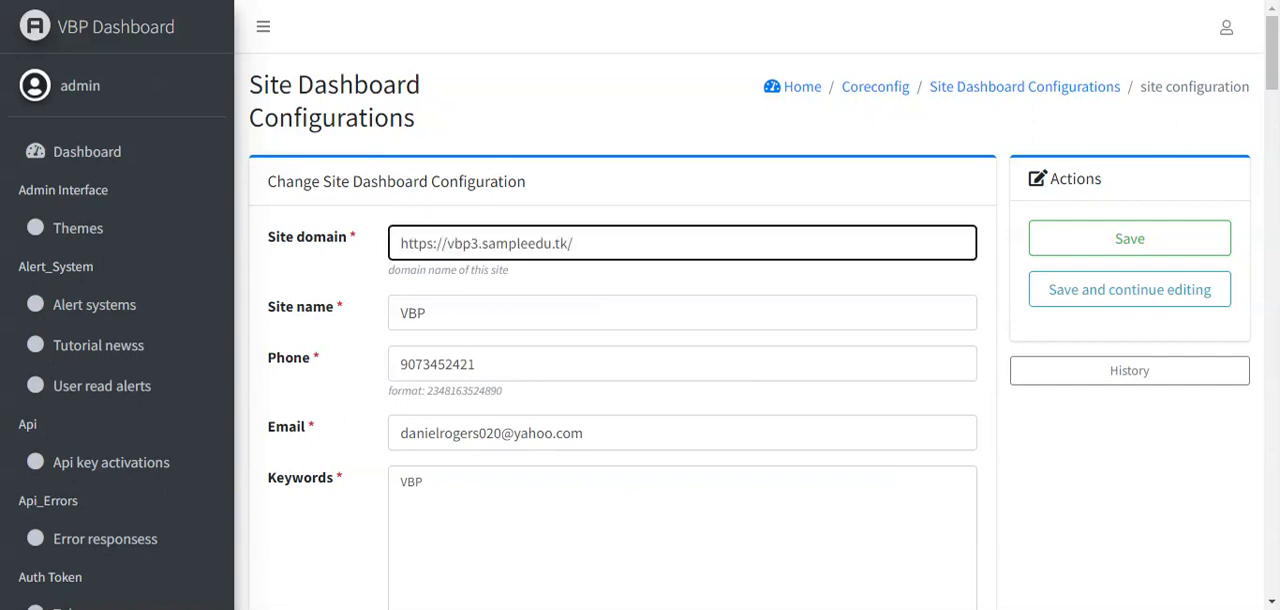
pyautogui.moveTo(448, 244); pyautogui.dragTo(242, 272)
pyautogui.press('BackSpace')
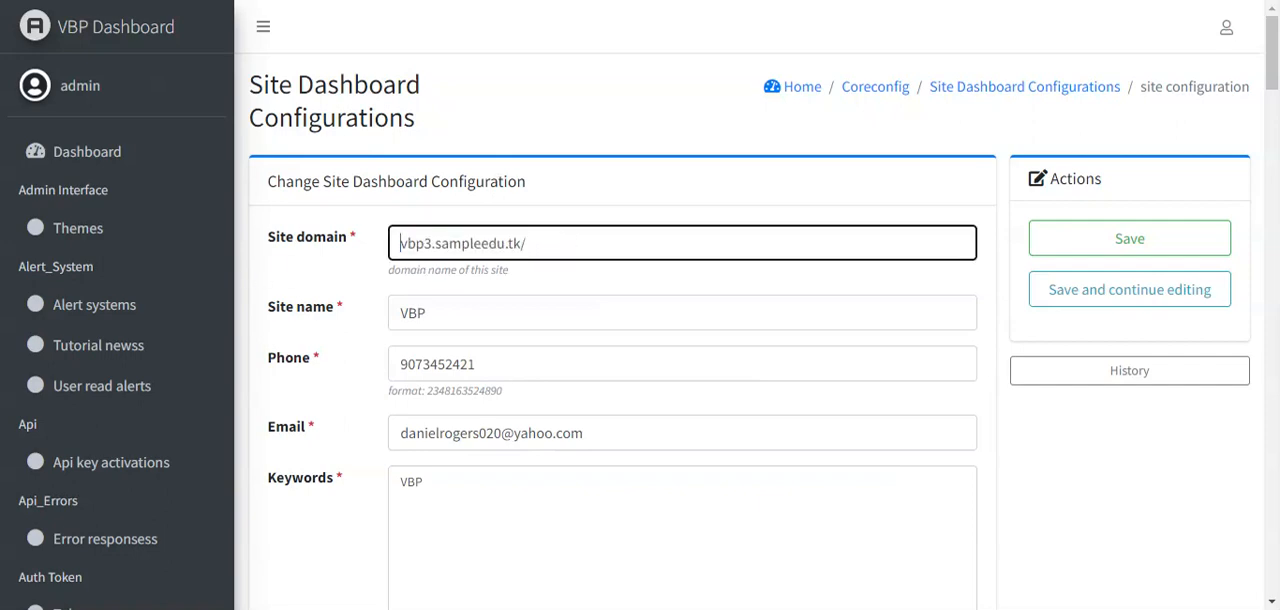
pyautogui.click(536, 312)
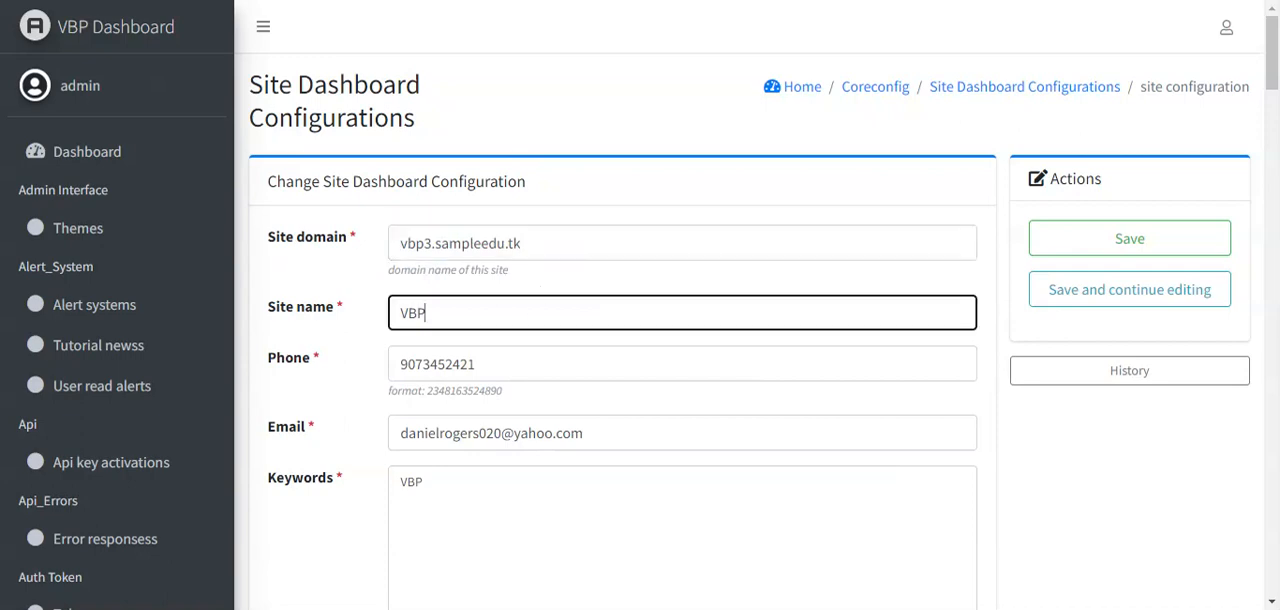
pyautogui.click(711, 278)
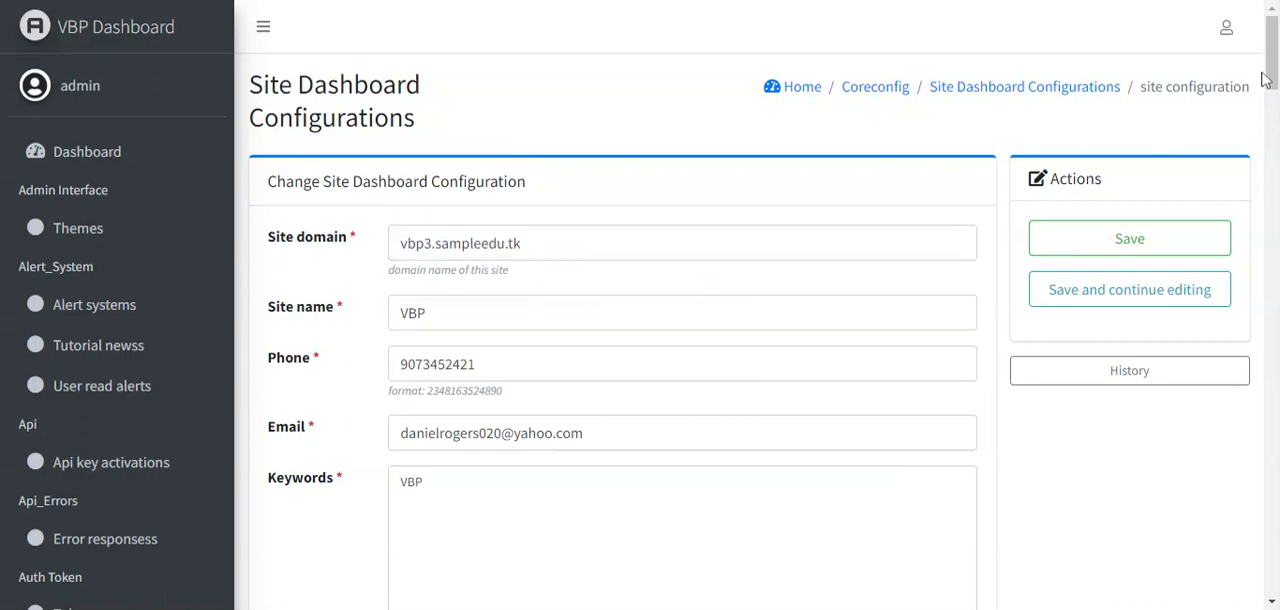
# - Review the configuration's keywords and Paystack token fields, and save the site configuration
pyautogui.moveTo(1265, 80); pyautogui.dragTo(1273, 105)
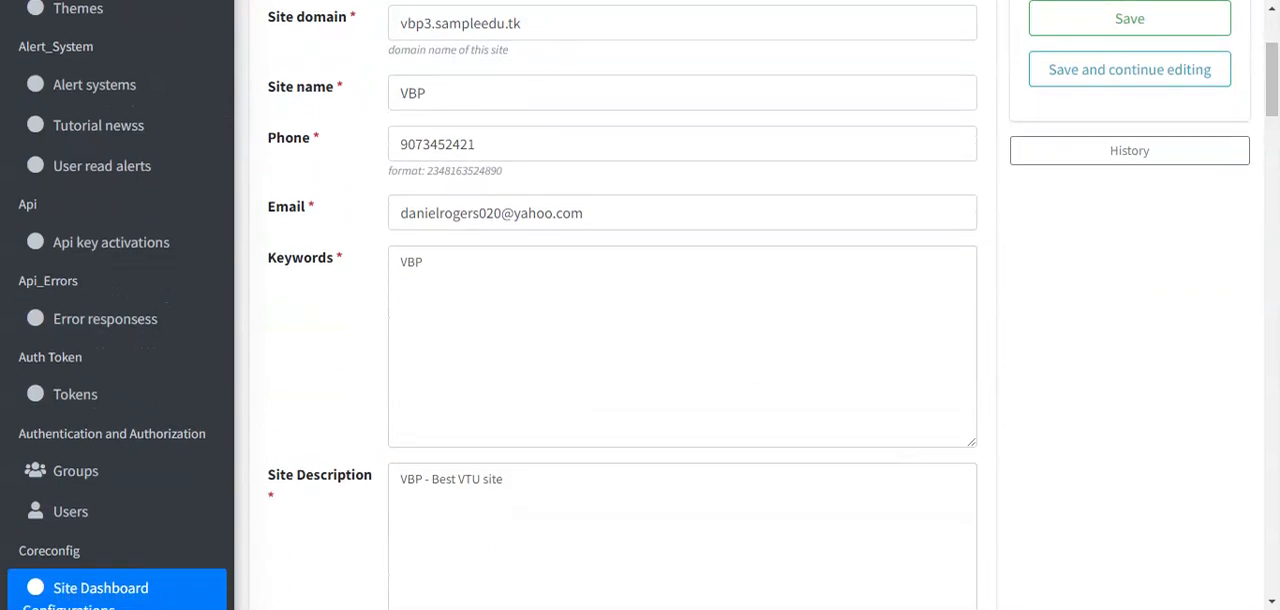
pyautogui.click(682, 335)
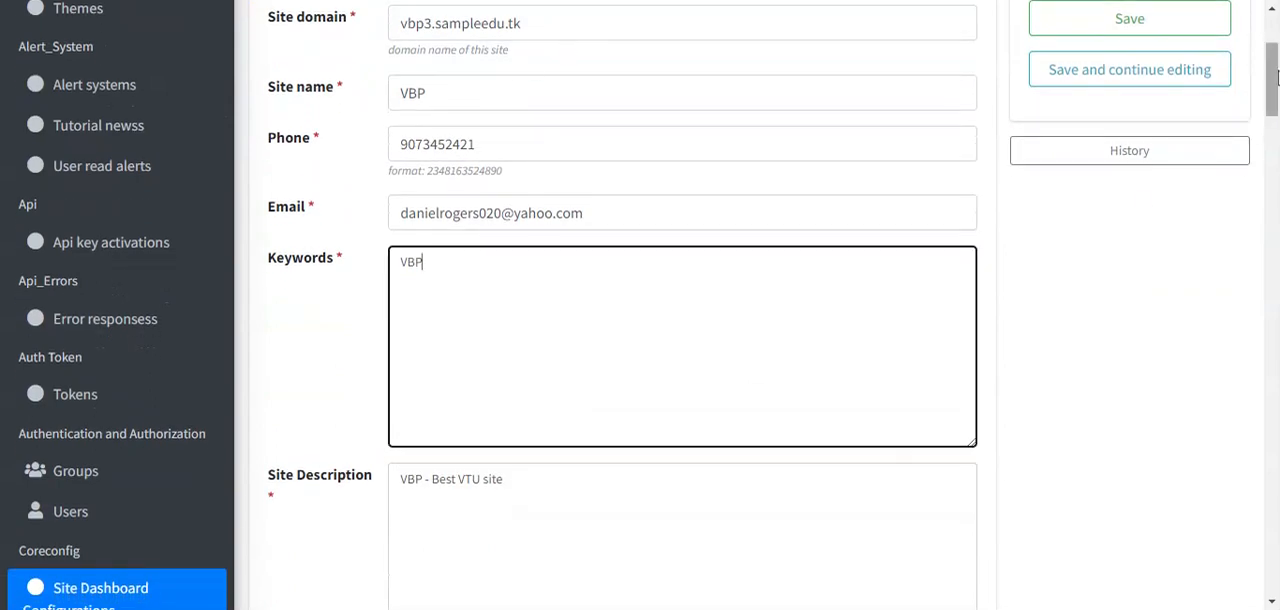
pyautogui.moveTo(1273, 68); pyautogui.dragTo(1274, 174)
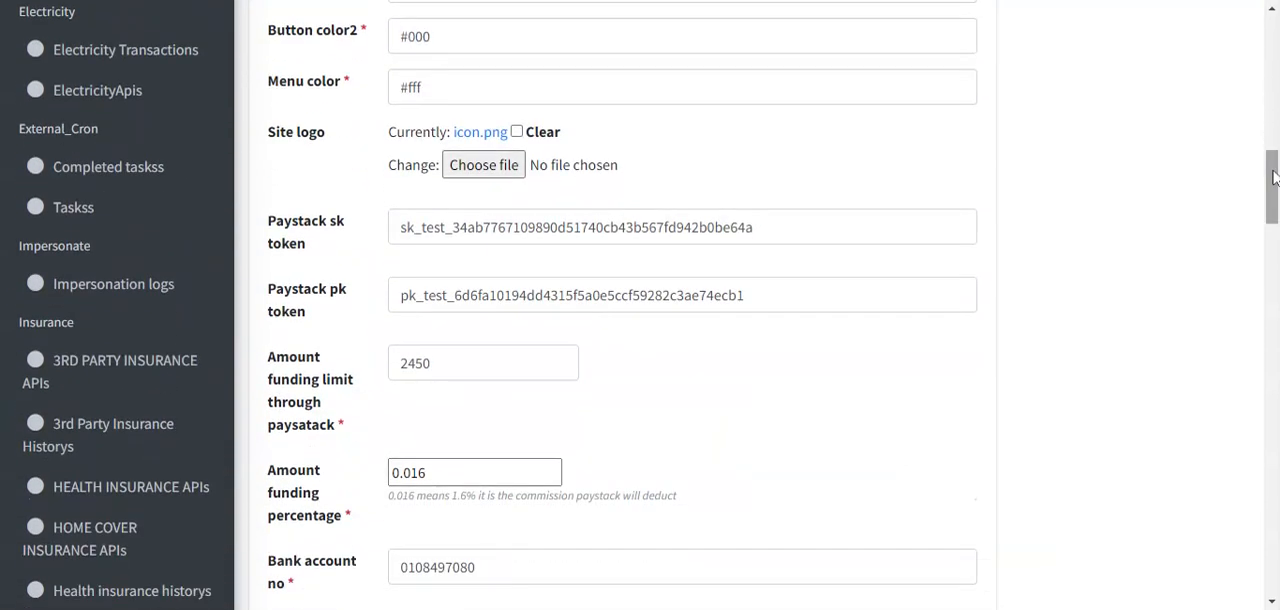
pyautogui.doubleClick(286, 228)
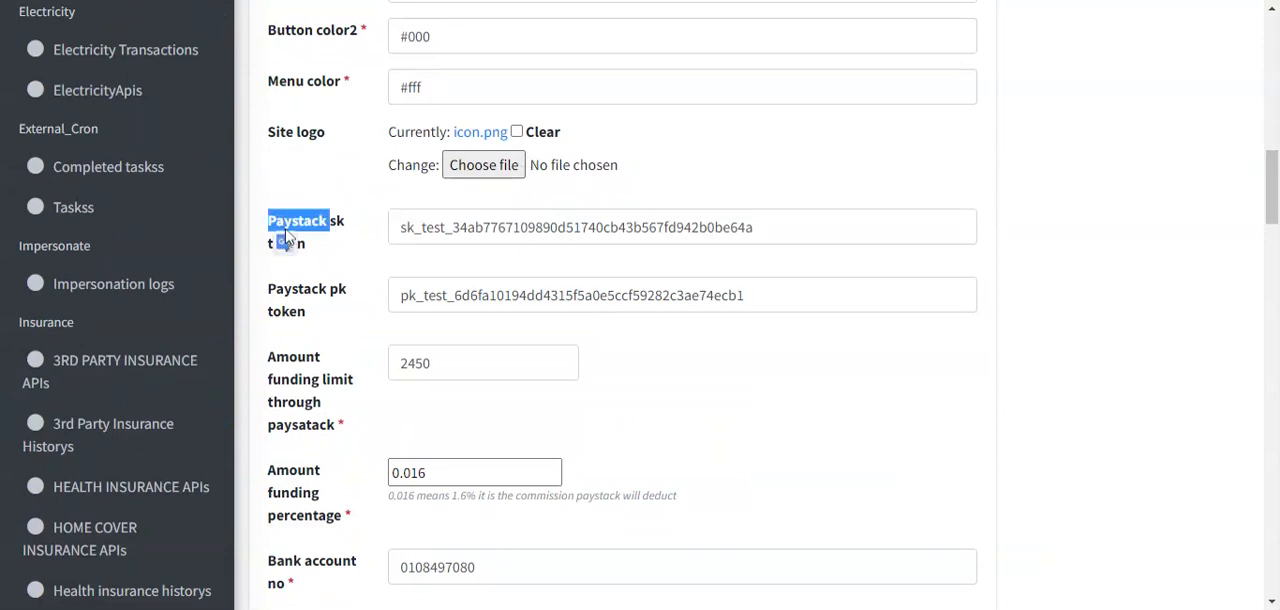
pyautogui.click(505, 227)
pyautogui.press('Tab')
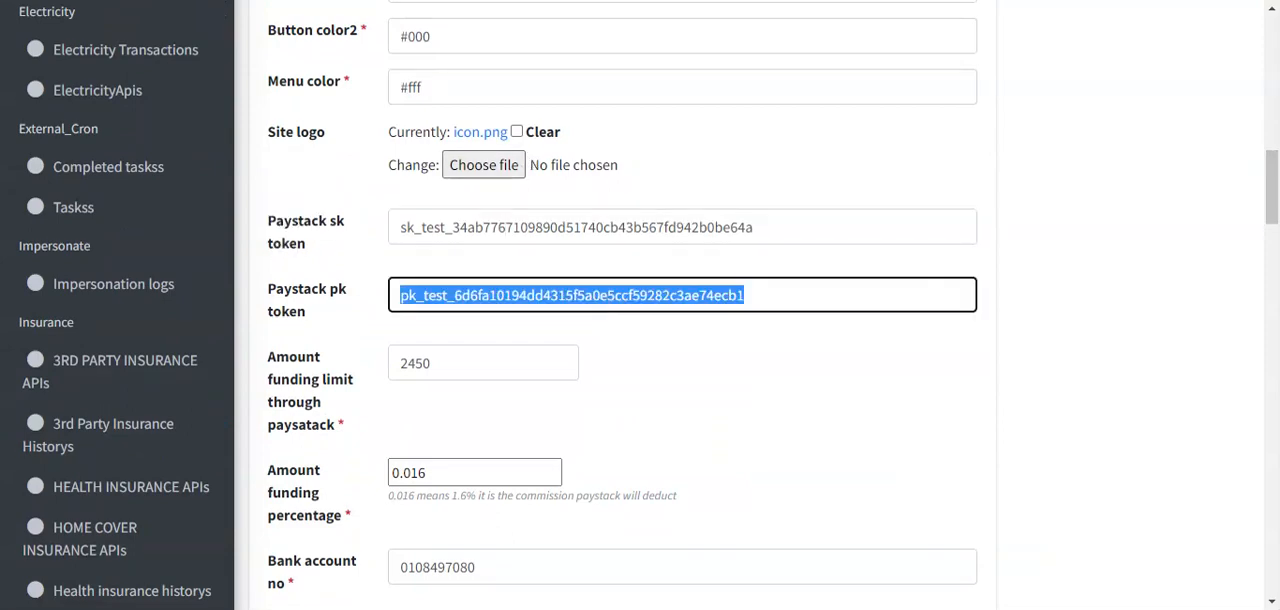
pyautogui.click(669, 384)
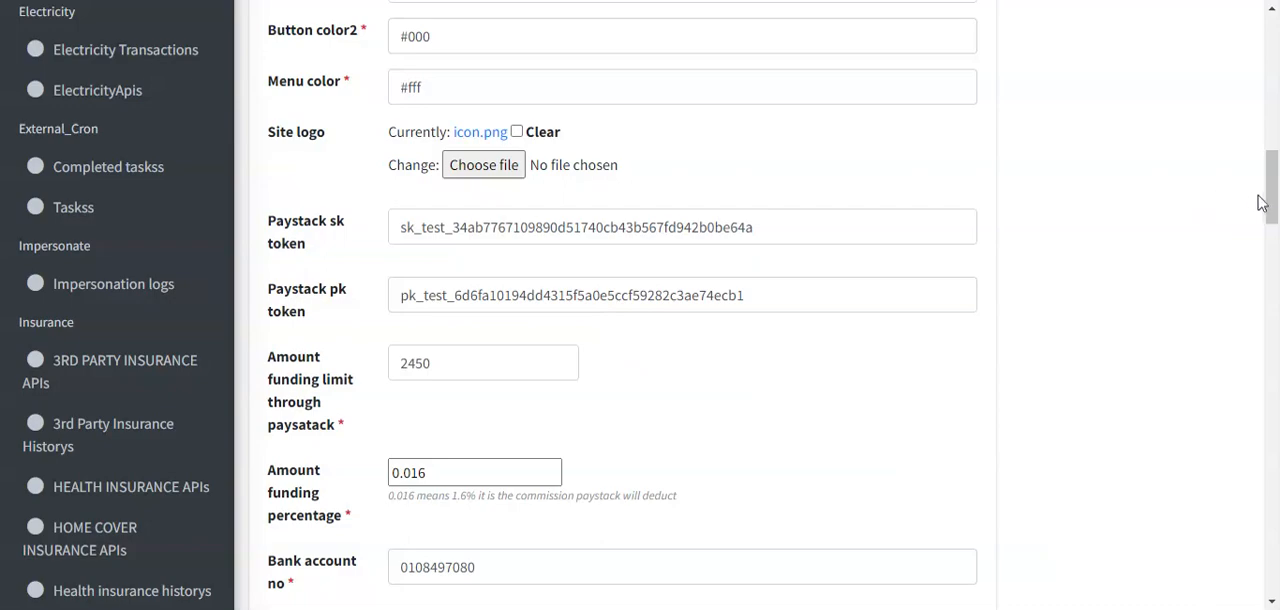
pyautogui.moveTo(1268, 200); pyautogui.dragTo(1272, 60)
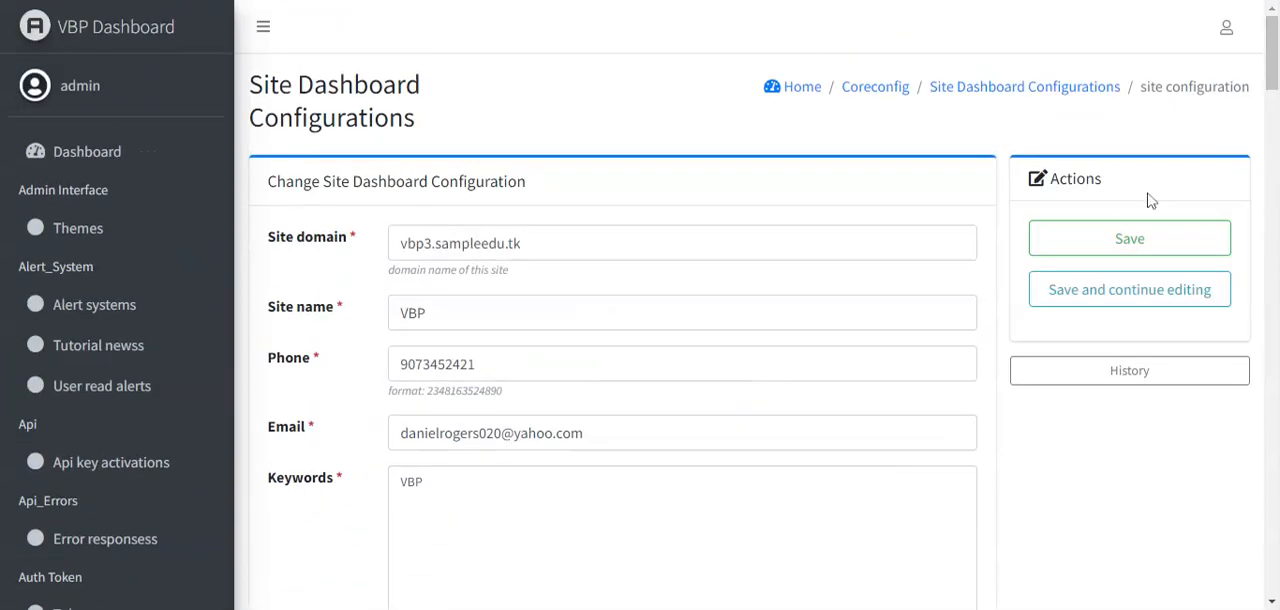
pyautogui.click(1095, 244)
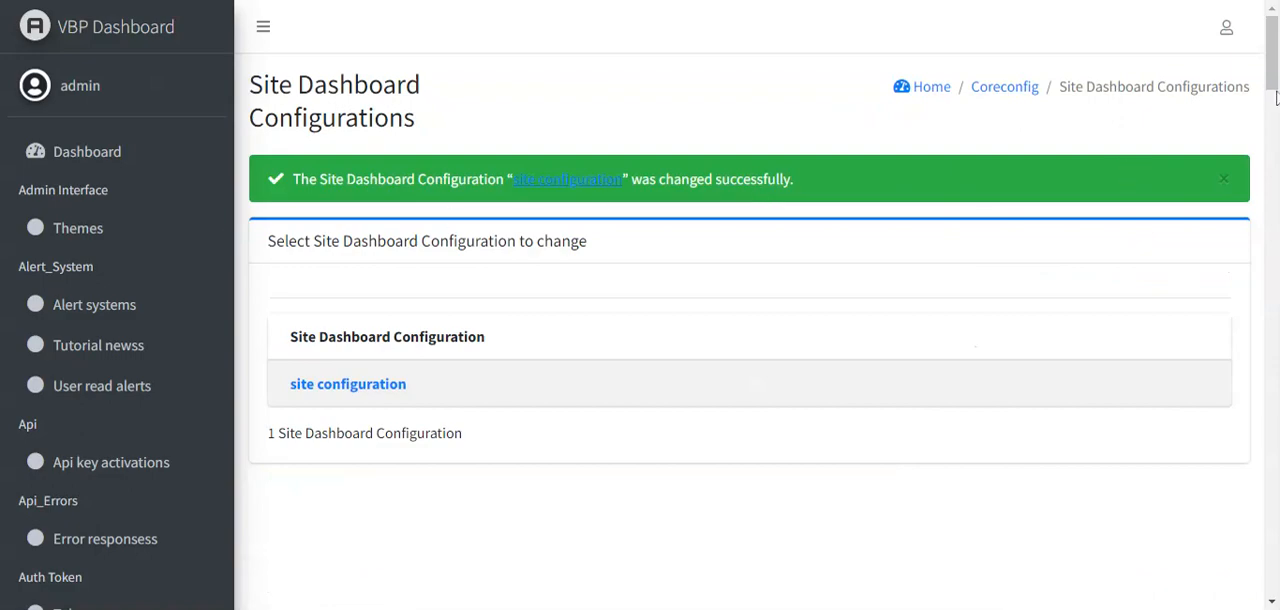
# - Switch to the customer-facing VBP dashboard, try to open its customer/buy page, and go back
pyautogui.moveTo(1275, 95); pyautogui.dragTo(1276, 172)
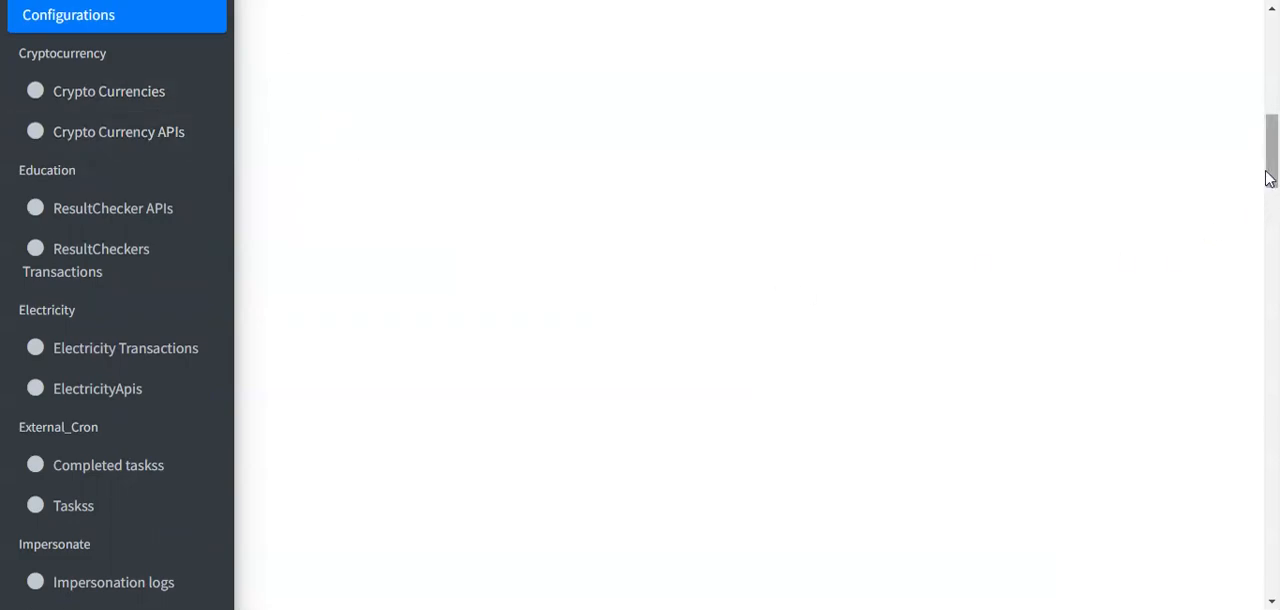
pyautogui.scroll(1, 1271, 175)
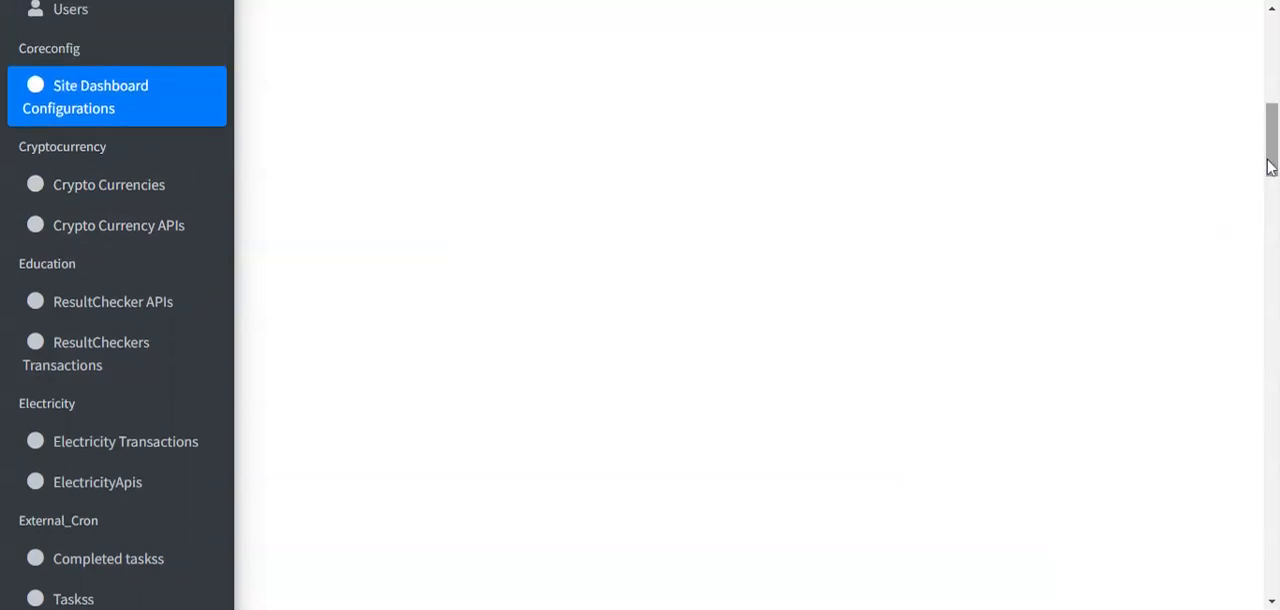
pyautogui.scroll(2, 1270, 166)
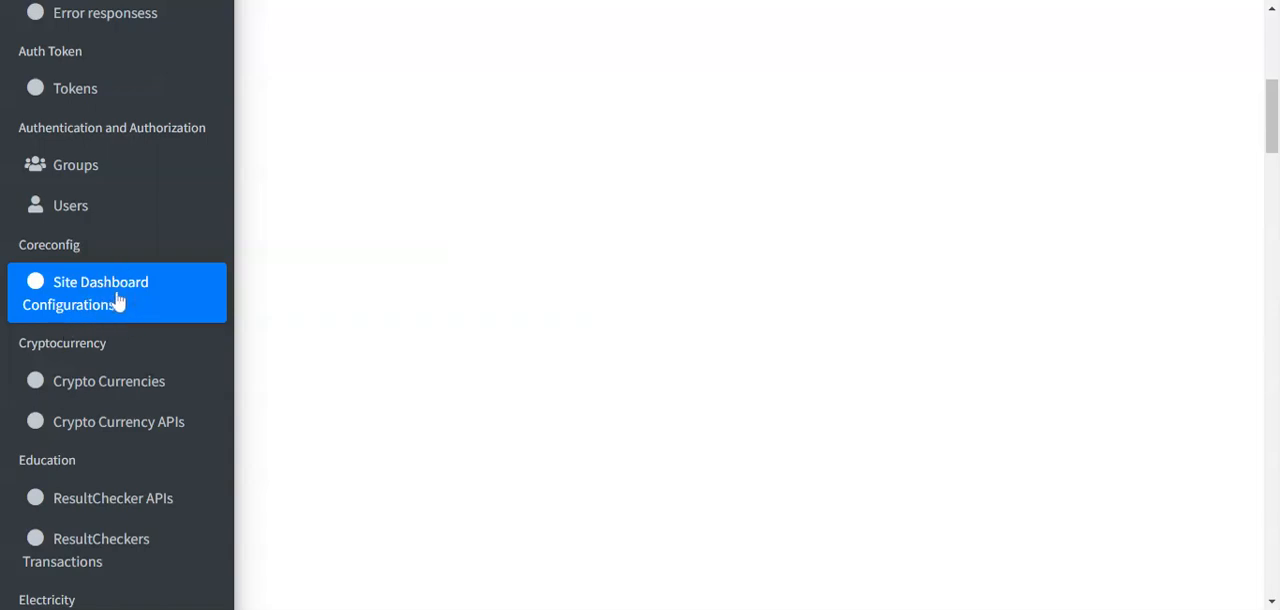
pyautogui.click(253, 0)
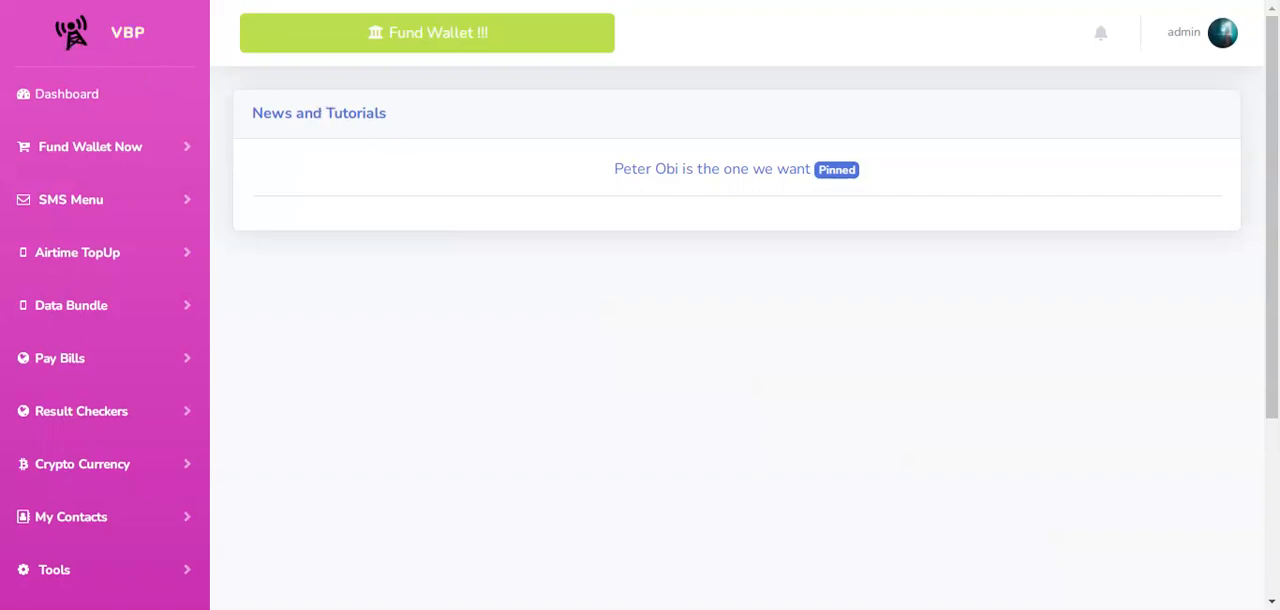
pyautogui.click(92, 164)
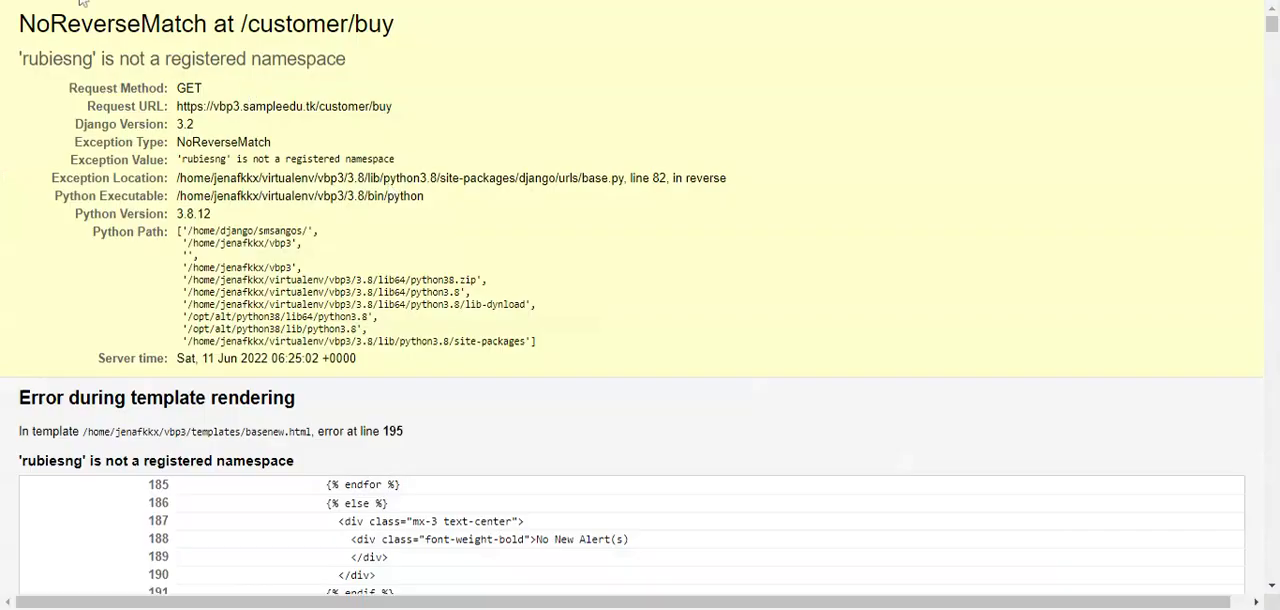
pyautogui.hotkey('alt', 'Left')
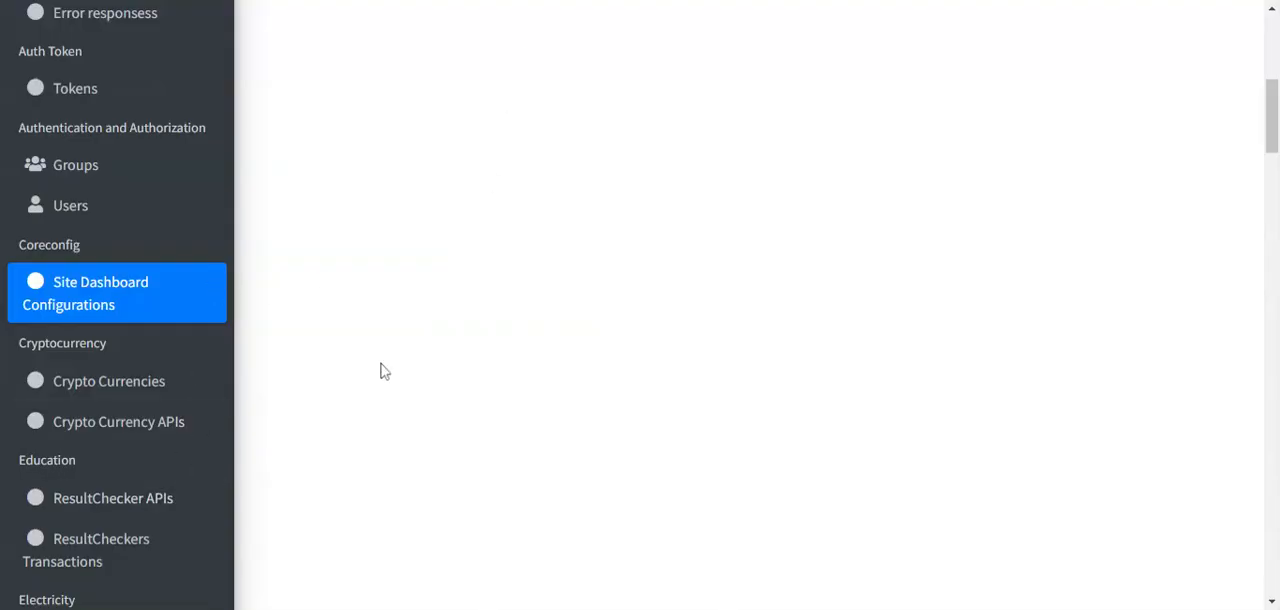
# - Start a new Crypto Currency API entry named "crypto" and mark it as active
pyautogui.scroll(-3, 380, 371)
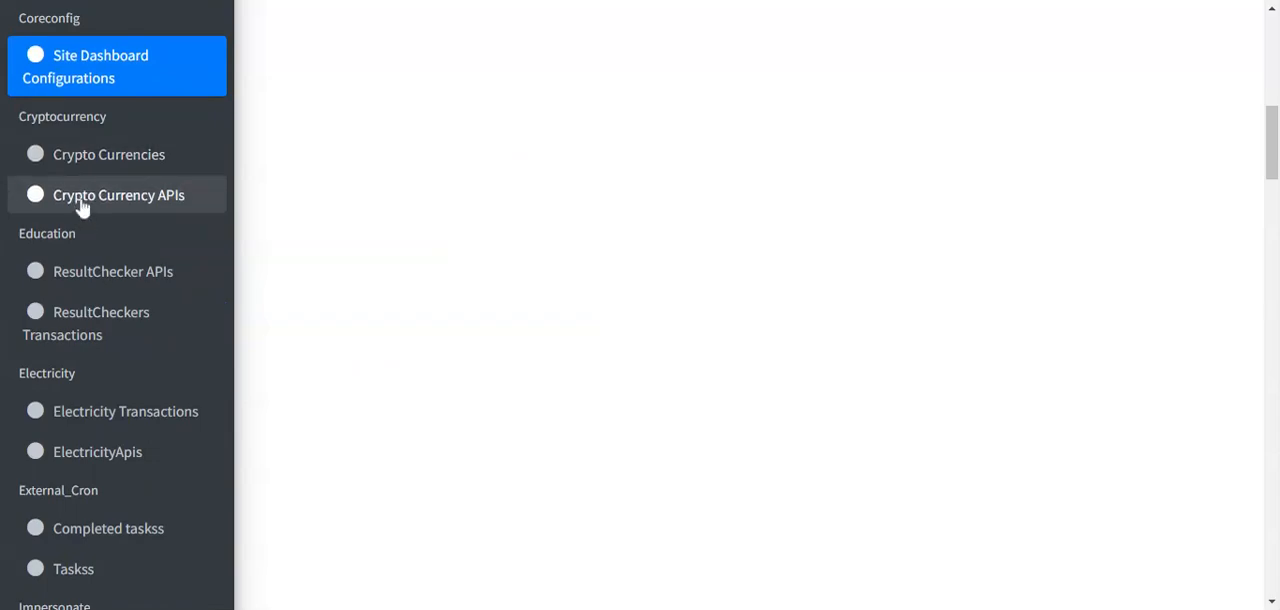
pyautogui.click(82, 205)
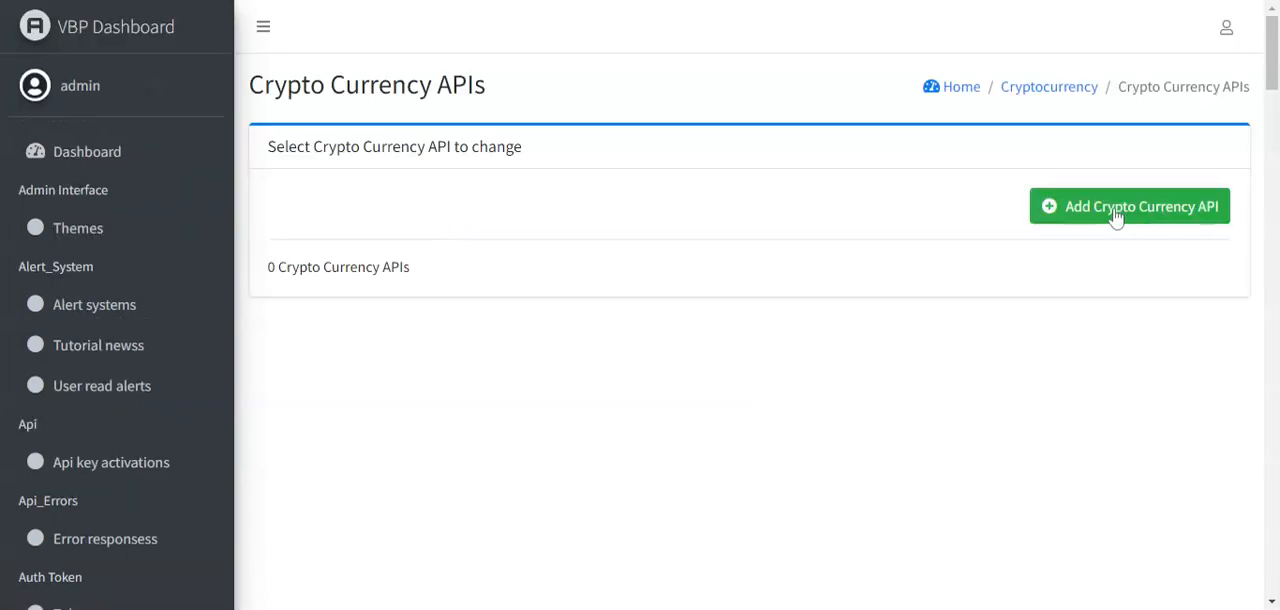
pyautogui.click(1116, 210)
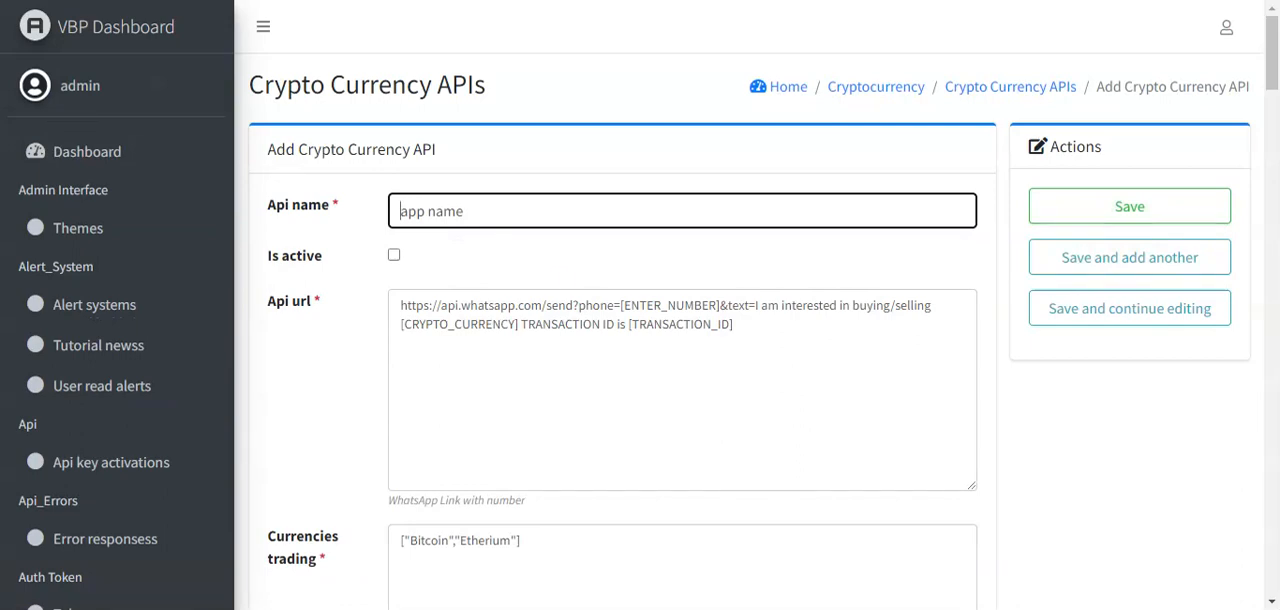
pyautogui.hotkey('ctrl', 'a')
pyautogui.press('BackSpace')
pyautogui.write('crypto')
pyautogui.click(394, 255)
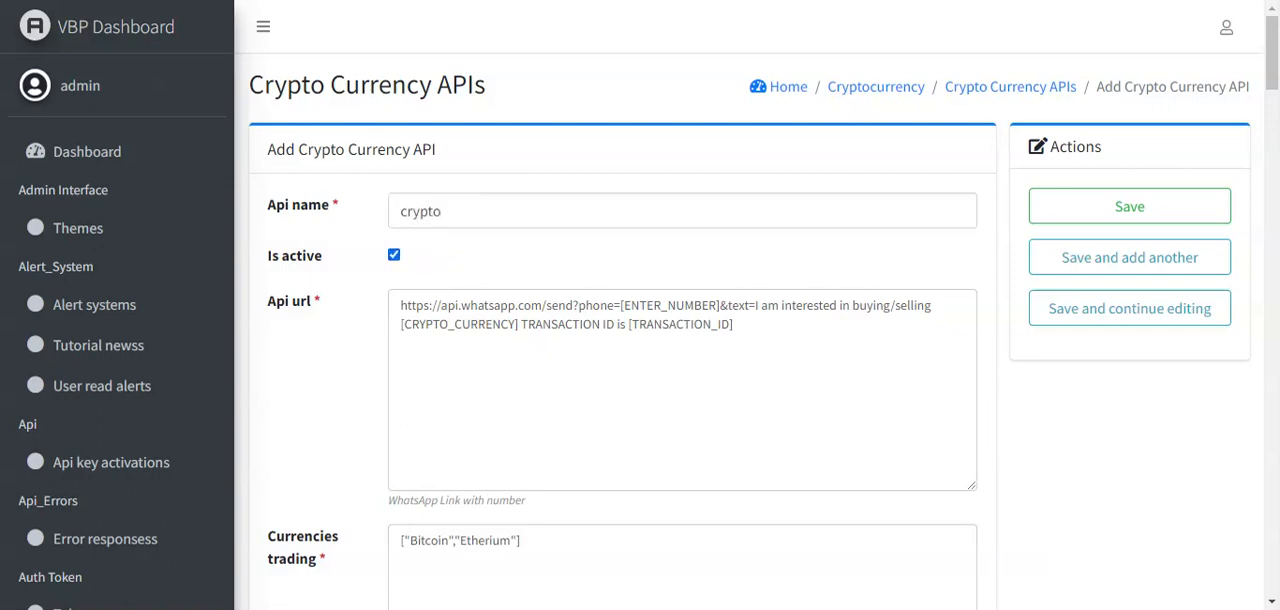
# - Replace the [ENTER_NUMBER] placeholder in the WhatsApp API url with the contact phone number, starting with the country code without a plus sign
pyautogui.moveTo(620, 305); pyautogui.dragTo(719, 305)
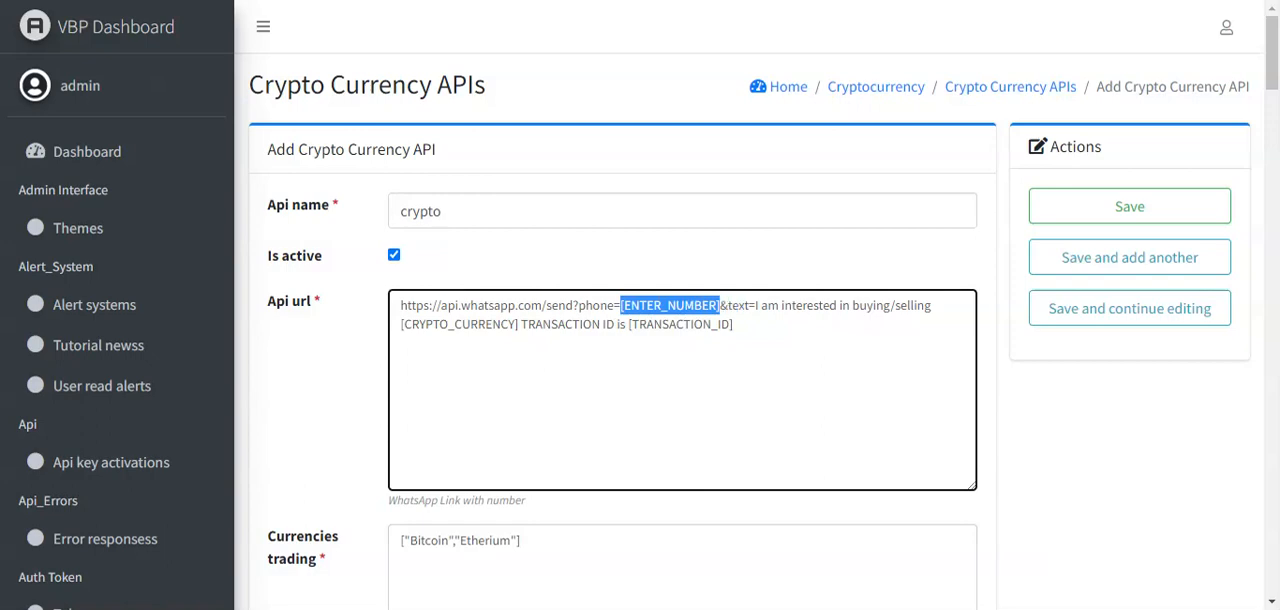
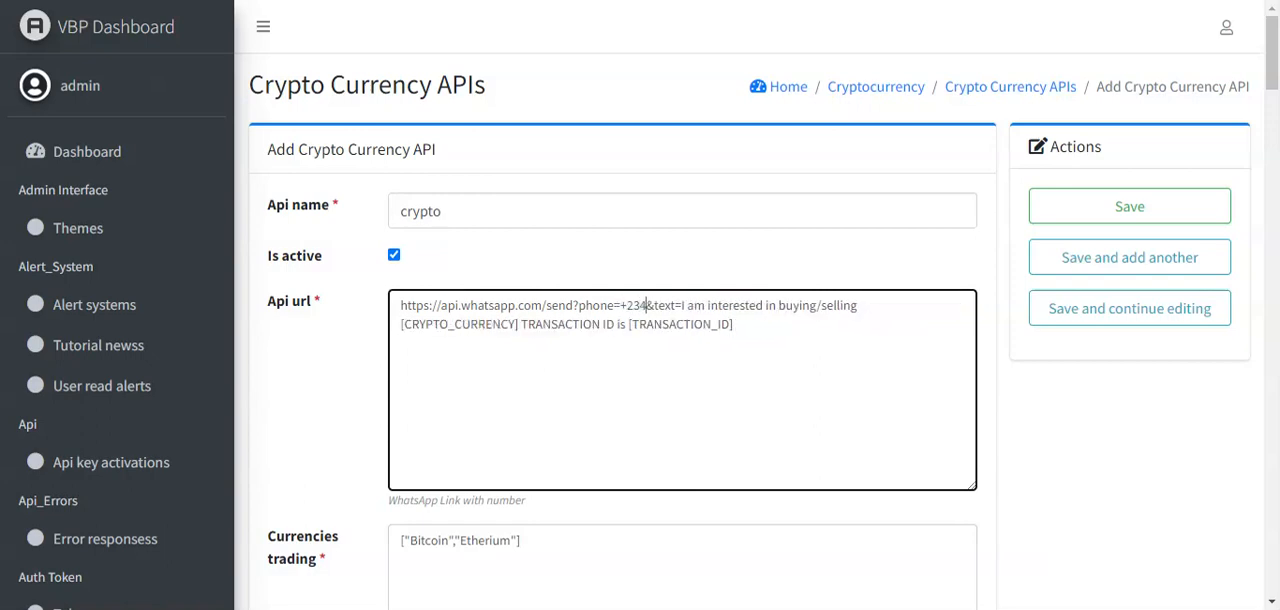
pyautogui.press('Left')
pyautogui.press('Left')
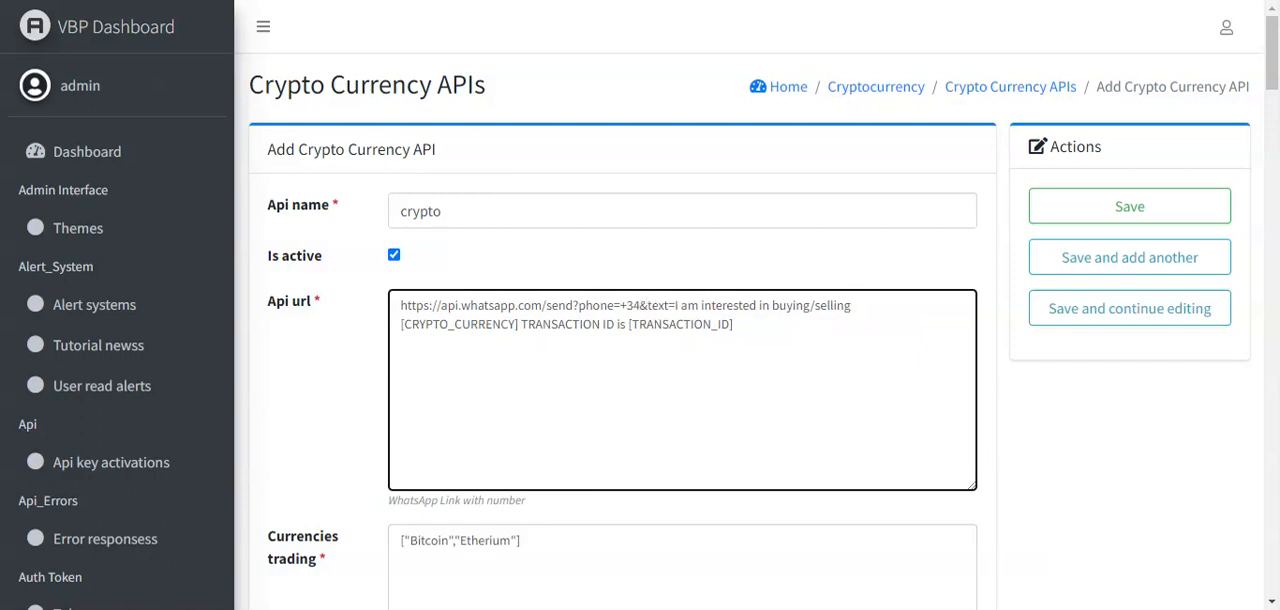
pyautogui.press('Right')
pyautogui.press('Right')
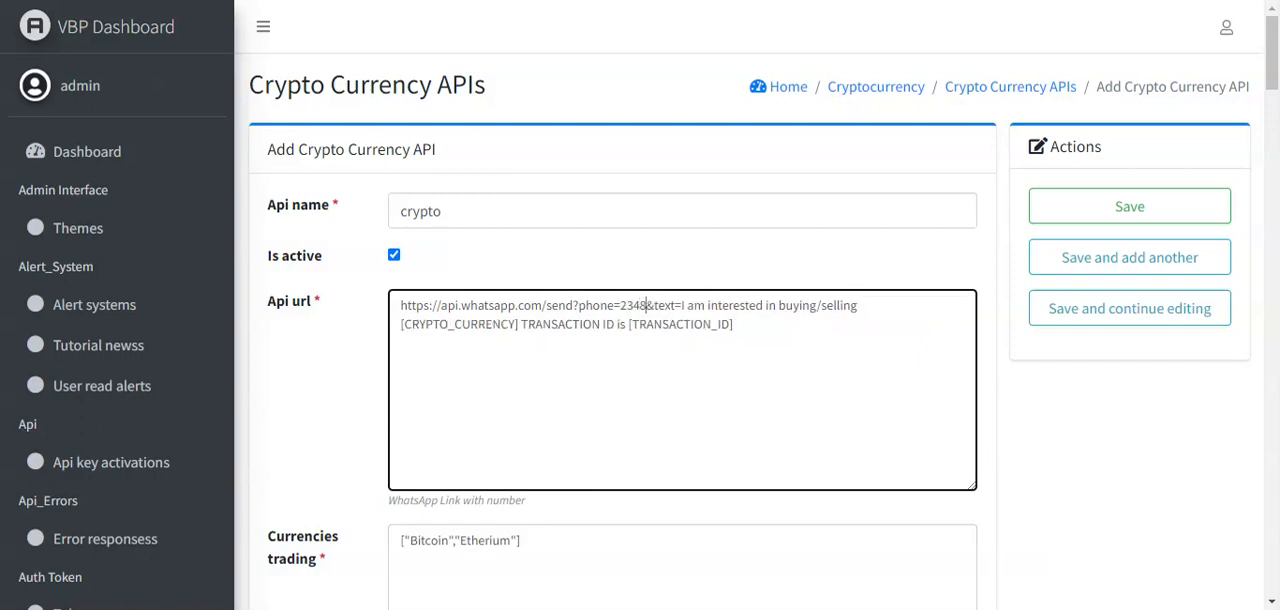
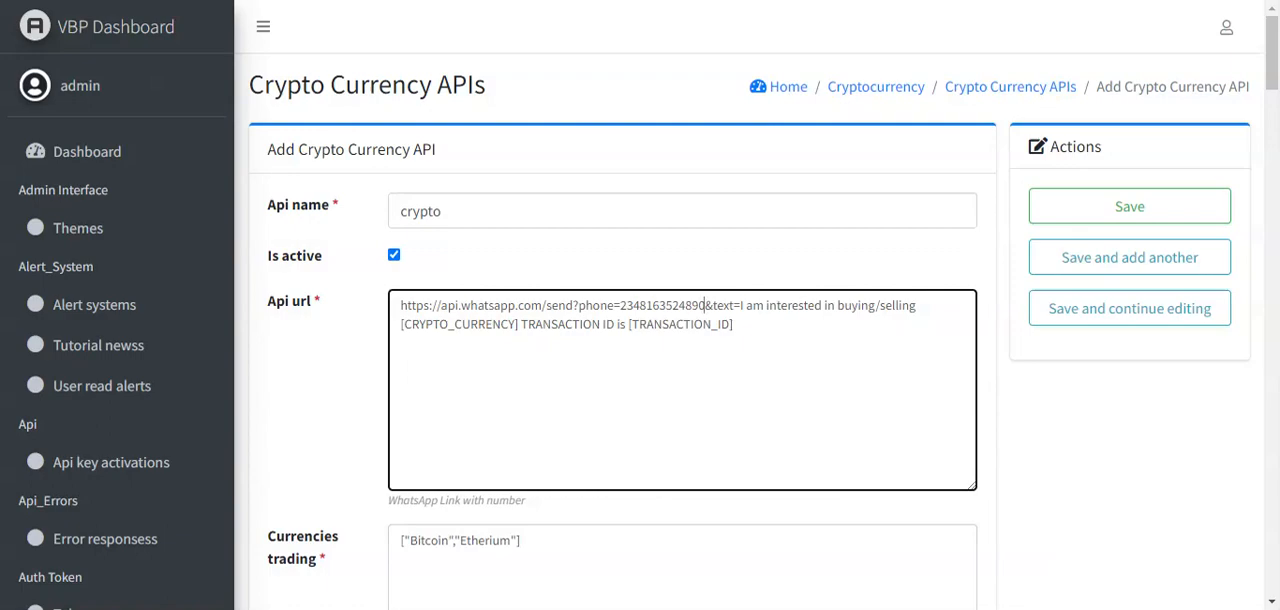
# - Check the Bitcoin and Etherium entries in the currencies trading list, and save the new Crypto Currency API
pyautogui.moveTo(1273, 66); pyautogui.dragTo(1273, 106)
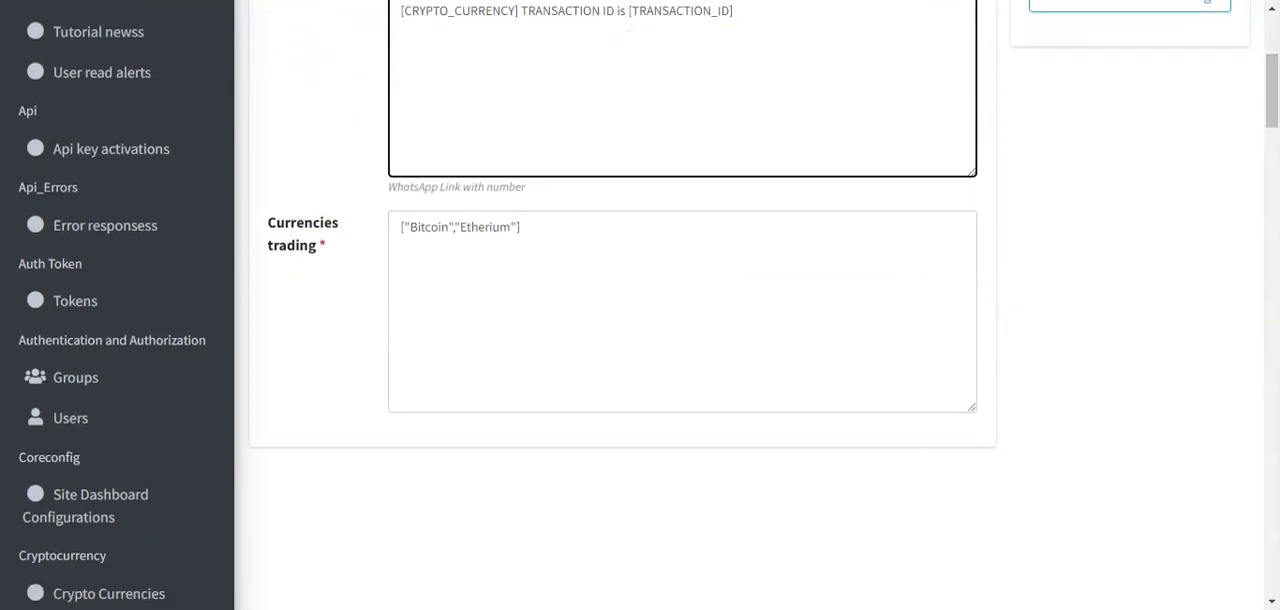
pyautogui.doubleClick(421, 227)
pyautogui.doubleClick(485, 227)
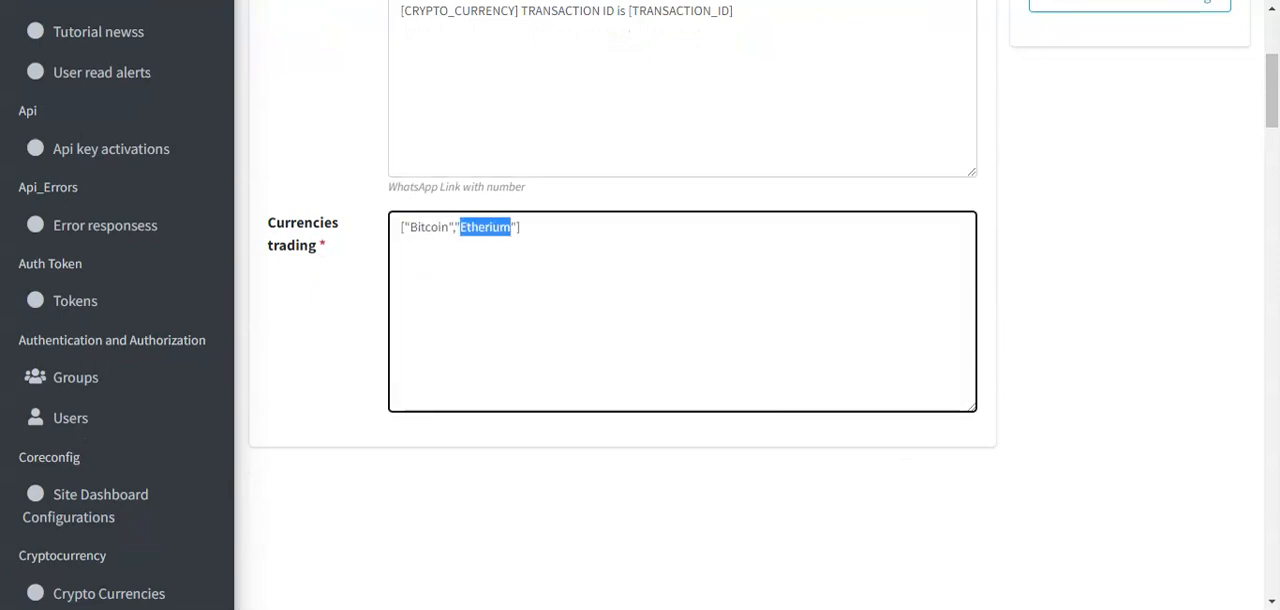
pyautogui.moveTo(1276, 100); pyautogui.dragTo(1275, 67)
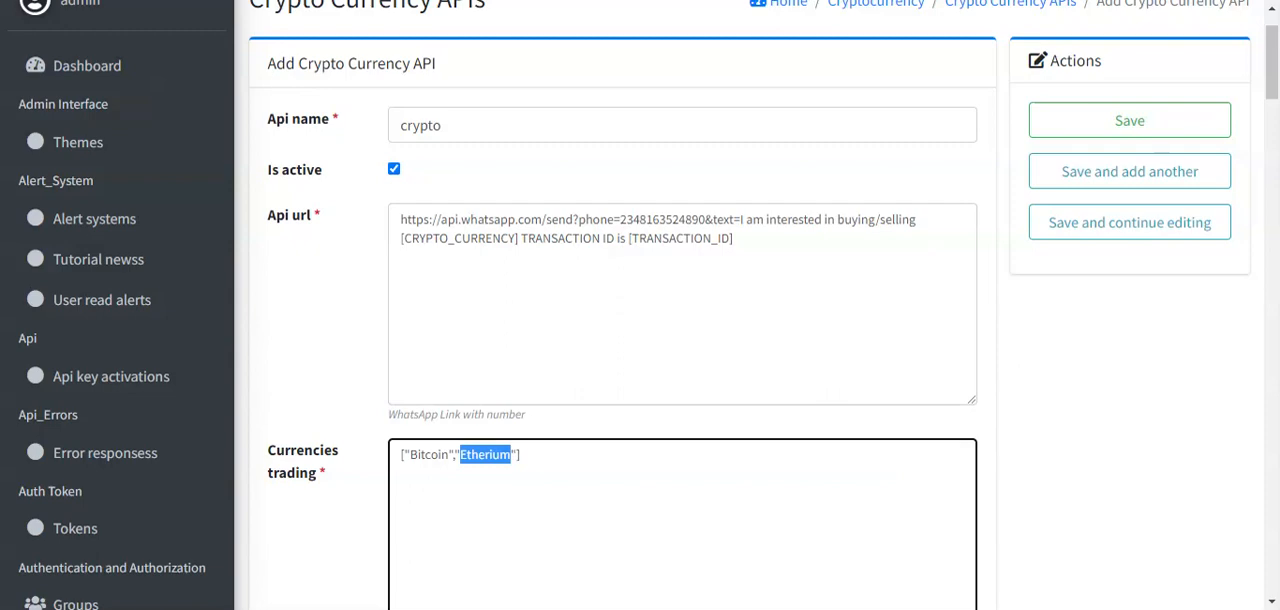
pyautogui.click(491, 454)
pyautogui.click(1088, 108)
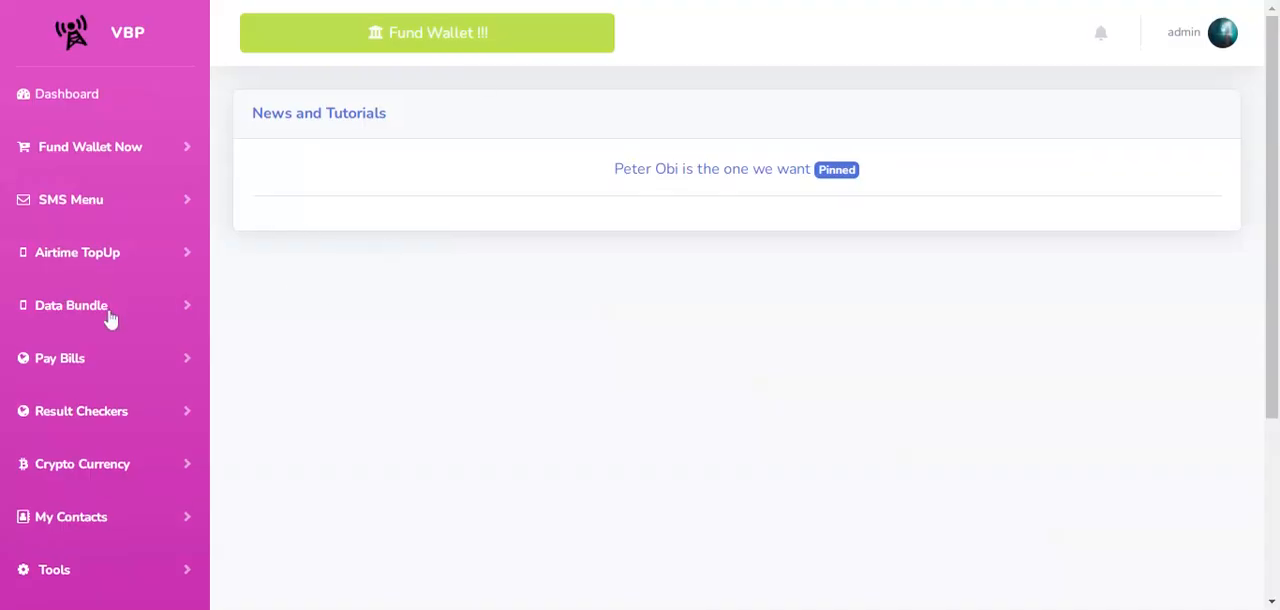
# - On the customer site's cryptocurrency purchase page, submit a Bitcoin purchase for 600 dollars
pyautogui.click(66, 462)
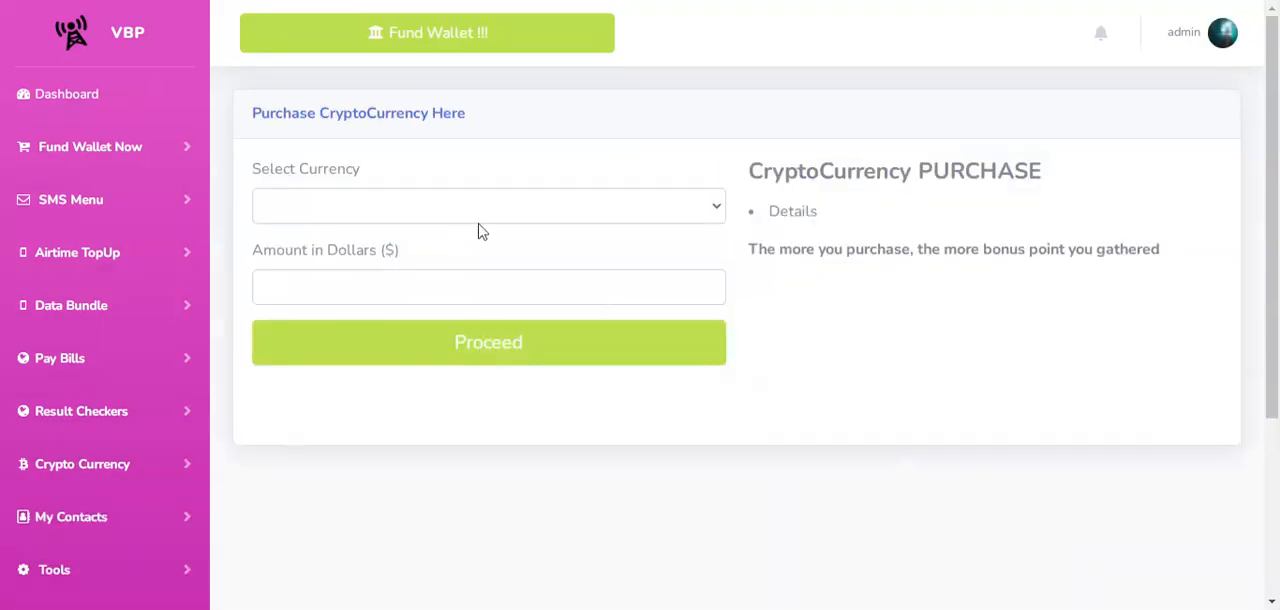
pyautogui.click(478, 229)
pyautogui.click(477, 234)
pyautogui.click(385, 287)
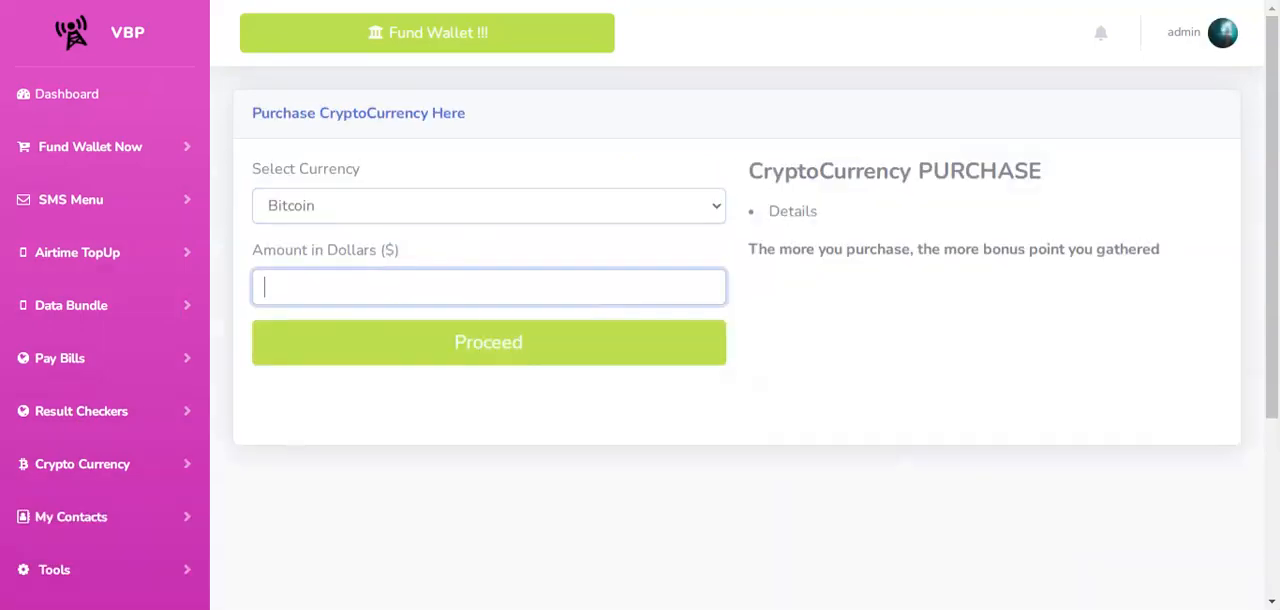
pyautogui.write('600')
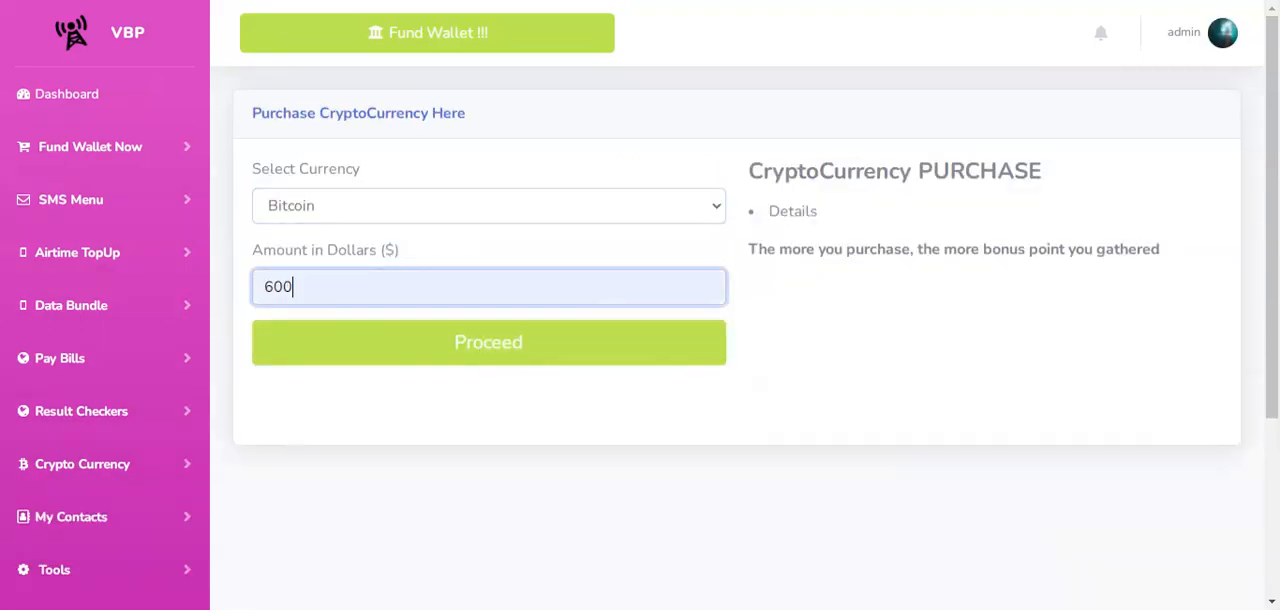
pyautogui.click(510, 350)
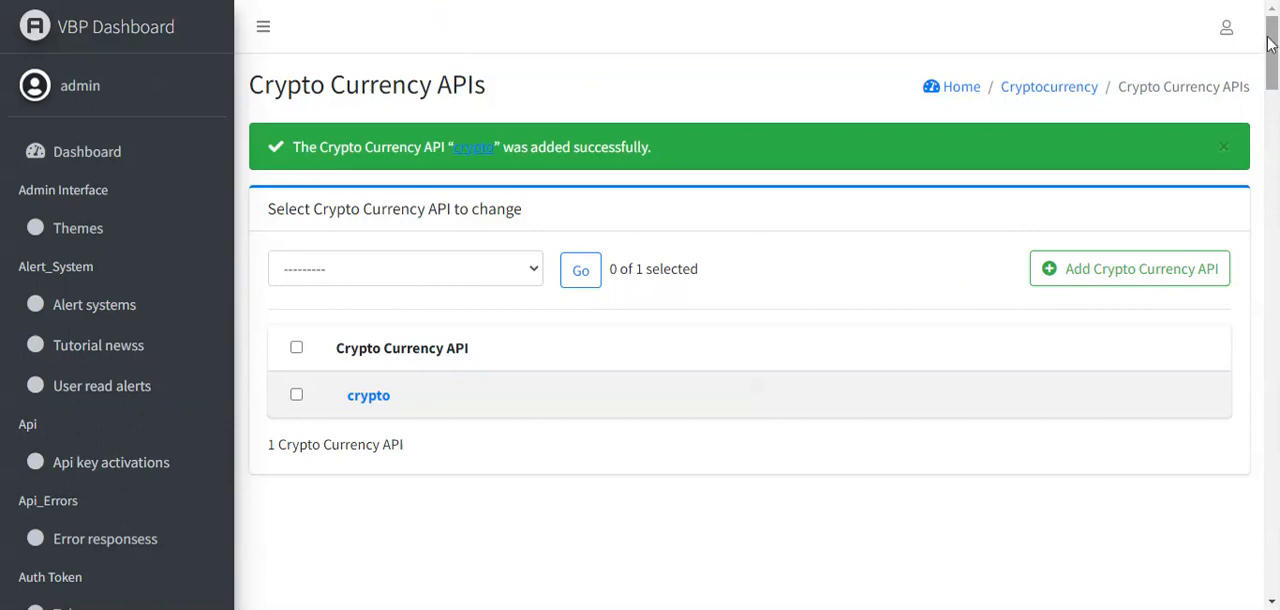
# - Open the saved "crypto" API entry, select its entire API url, and switch to another window
pyautogui.moveTo(1273, 37); pyautogui.dragTo(1273, 85)
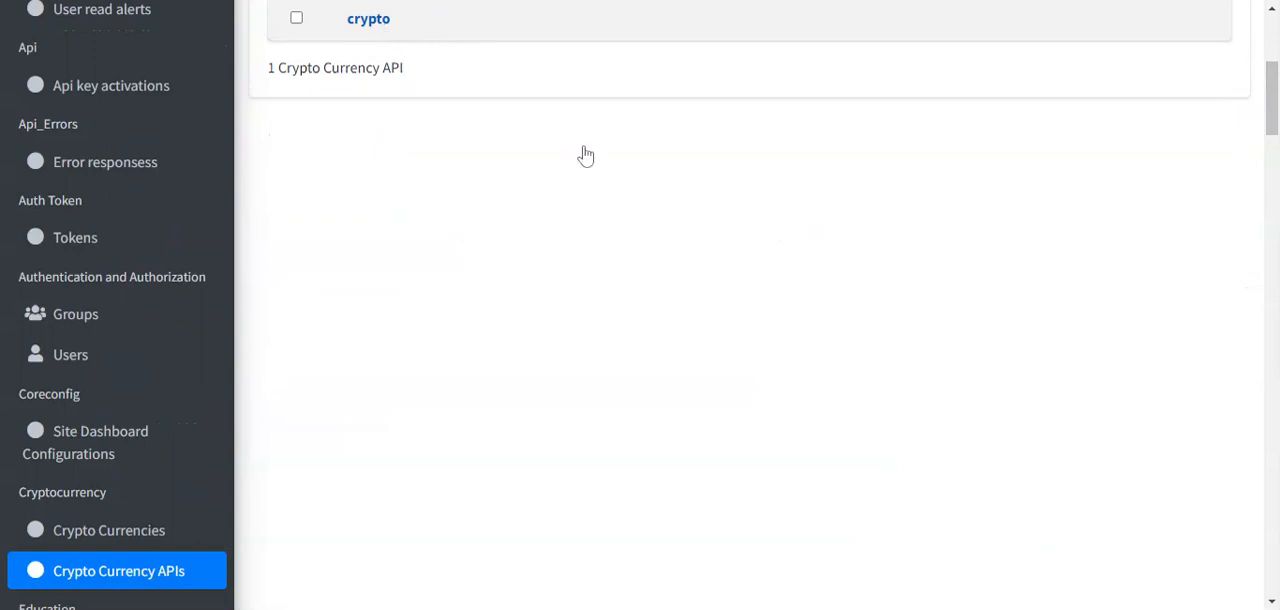
pyautogui.click(525, 310)
pyautogui.hotkey('ctrl', 'a')
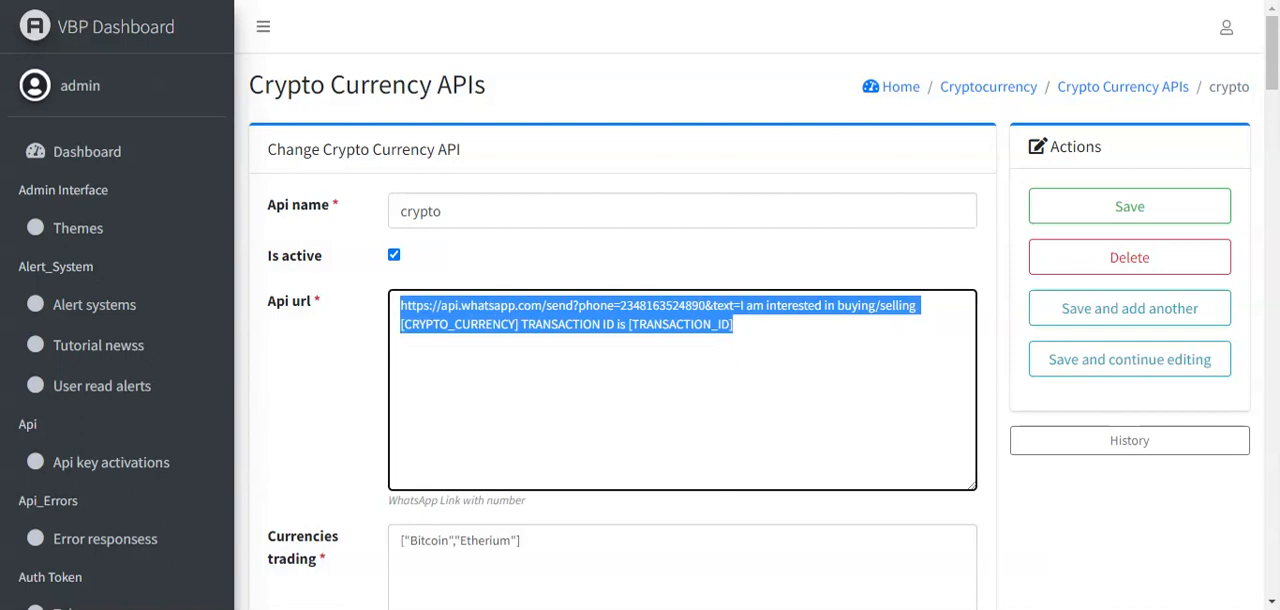
pyautogui.hotkey('alt', 'Tab')
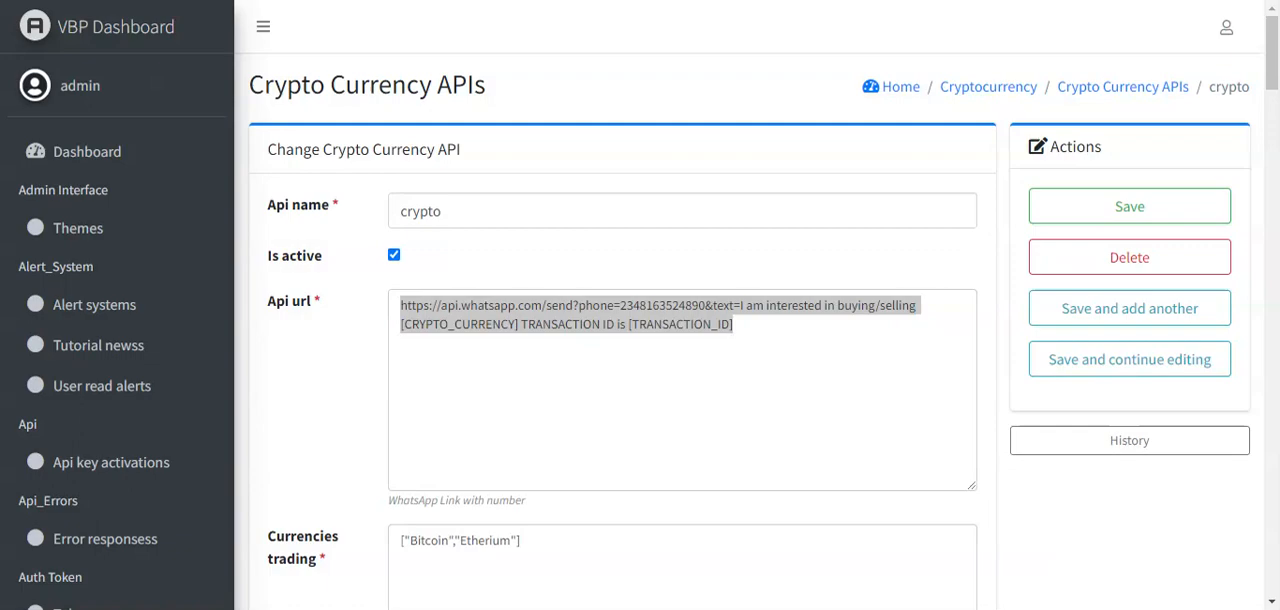